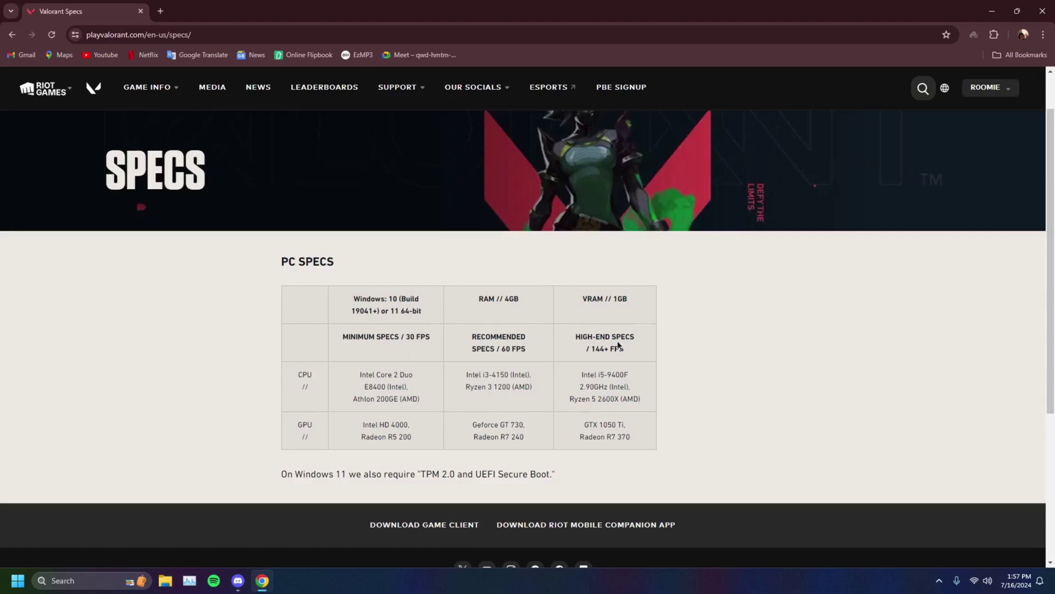
# Review the Valorant PC specs table down to the page footer and return to the desktop
pyautogui.scroll(-1, 644, 336)
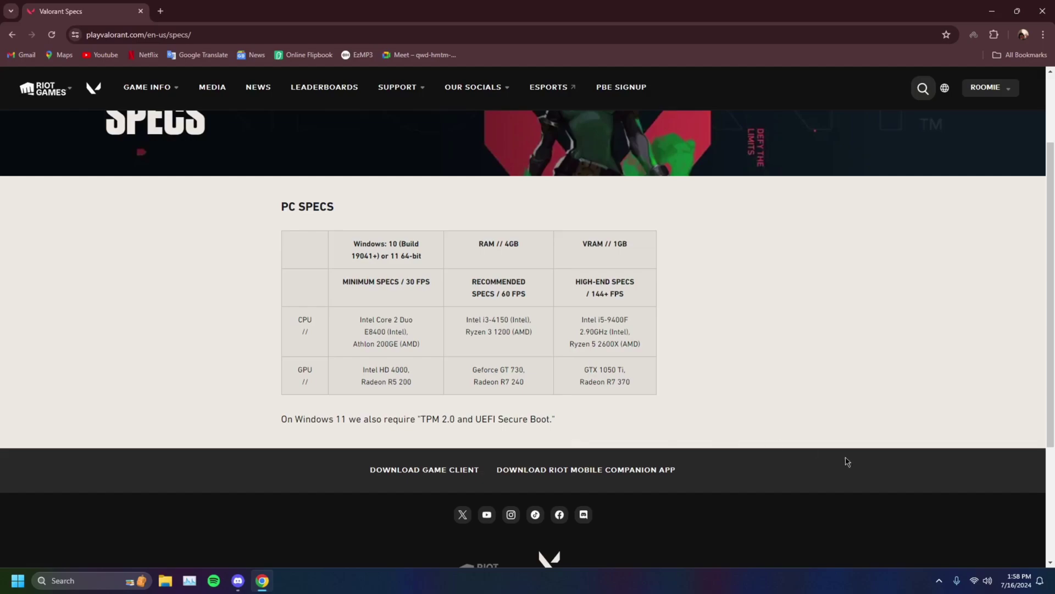
pyautogui.click(1053, 591)
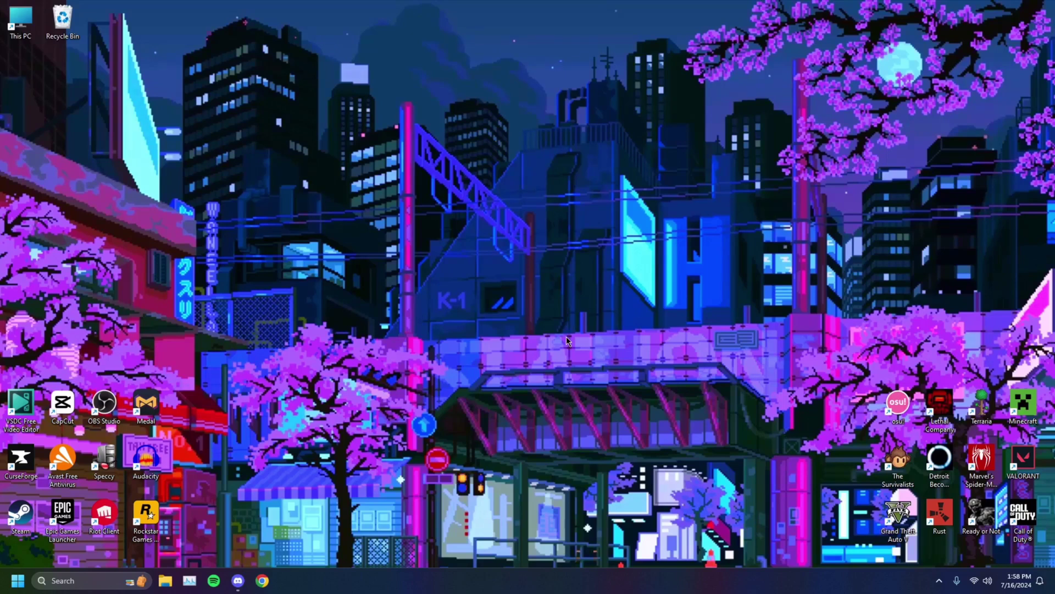
# Search the web for "geforce experience" and open NVIDIA's GeForce Experience page
pyautogui.click(263, 580)
pyautogui.write('geforce exp')
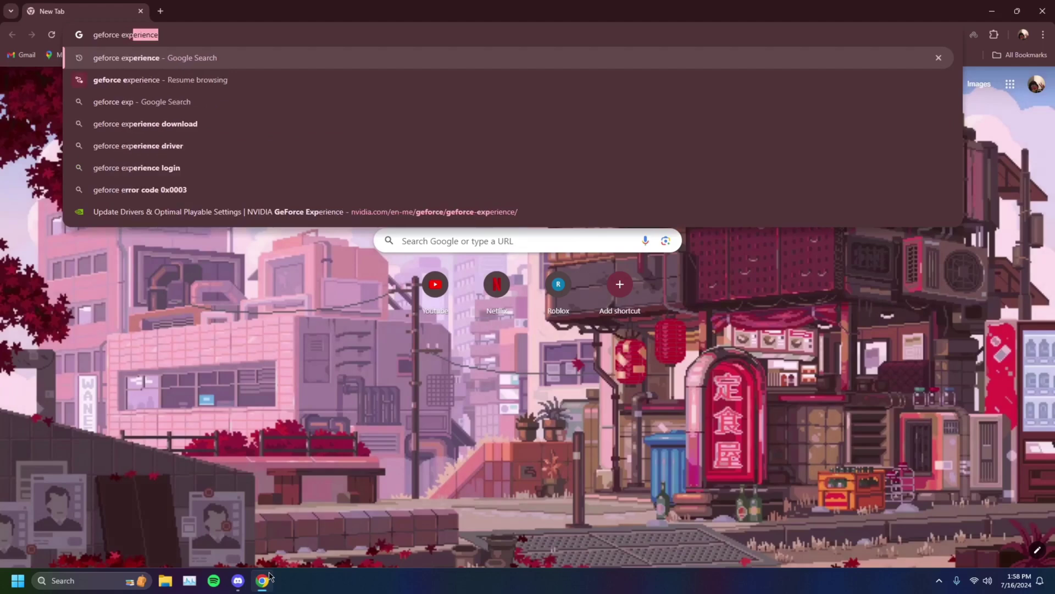
pyautogui.press('Return')
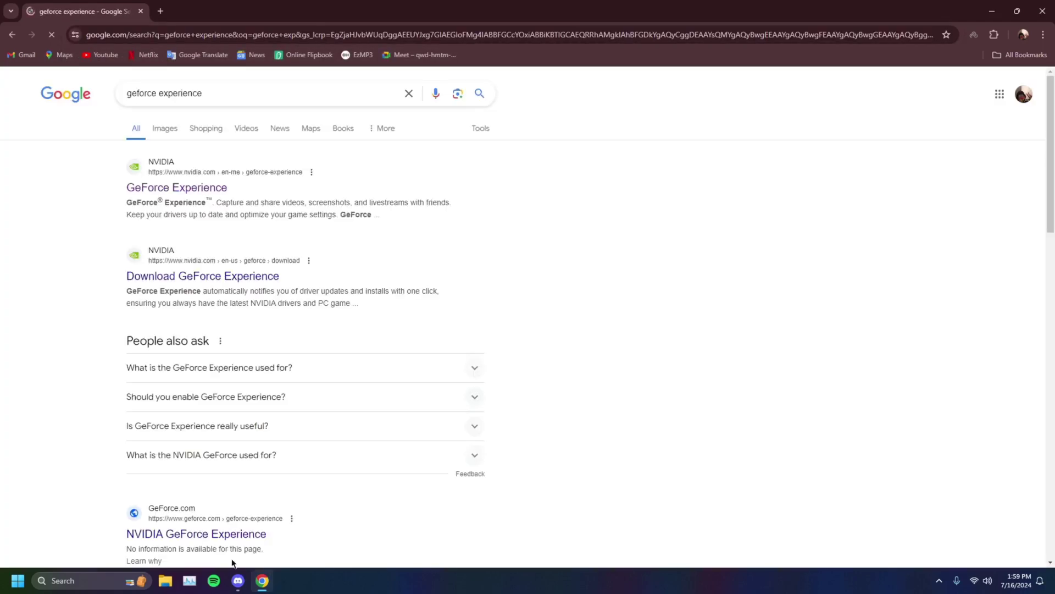
pyautogui.click(183, 187)
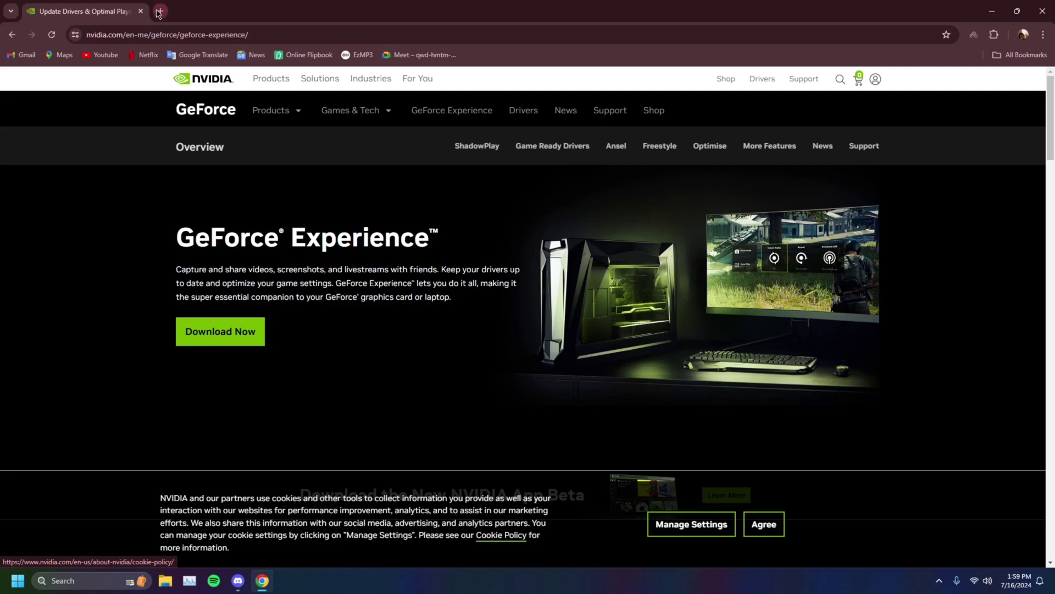
# Search for "radeon graphics driver updates" in a new browser tab and view AMD's Drivers and Support for Processors and Graphics page
pyautogui.click(159, 12)
pyautogui.write('rad')
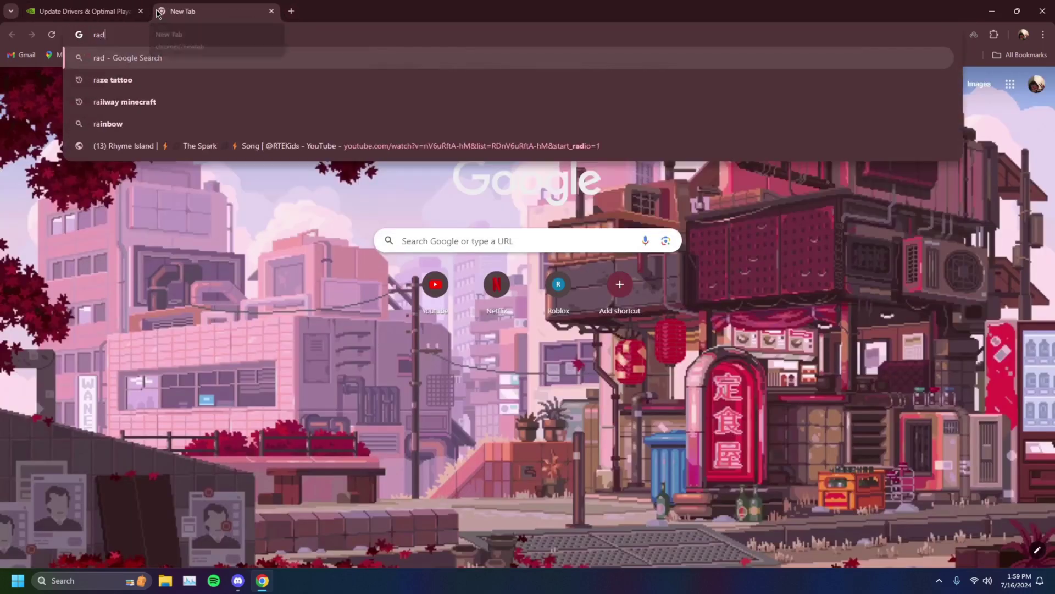
pyautogui.write('eon graph')
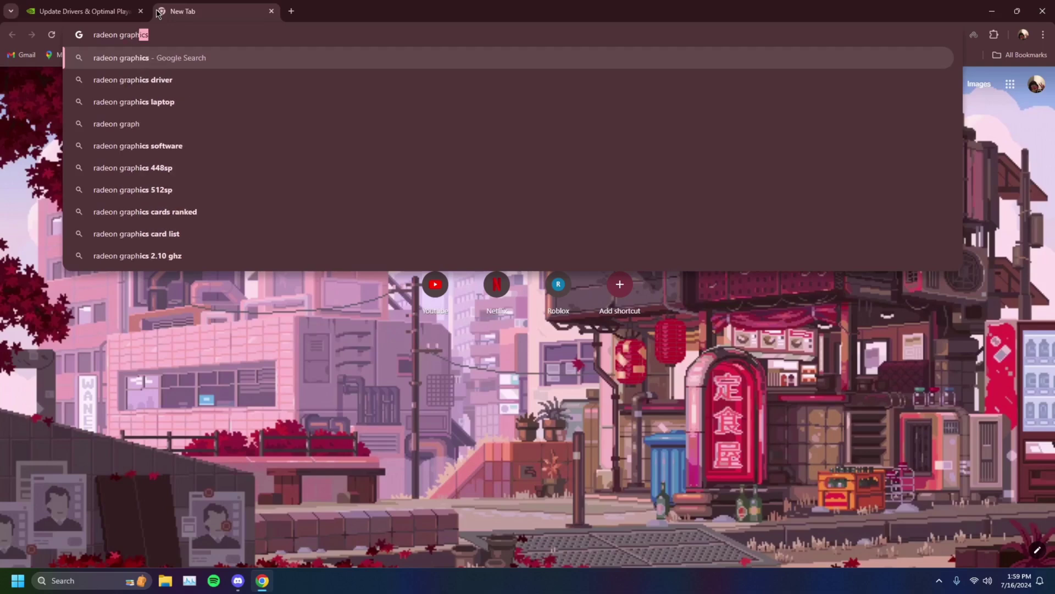
pyautogui.write('ics driver updates')
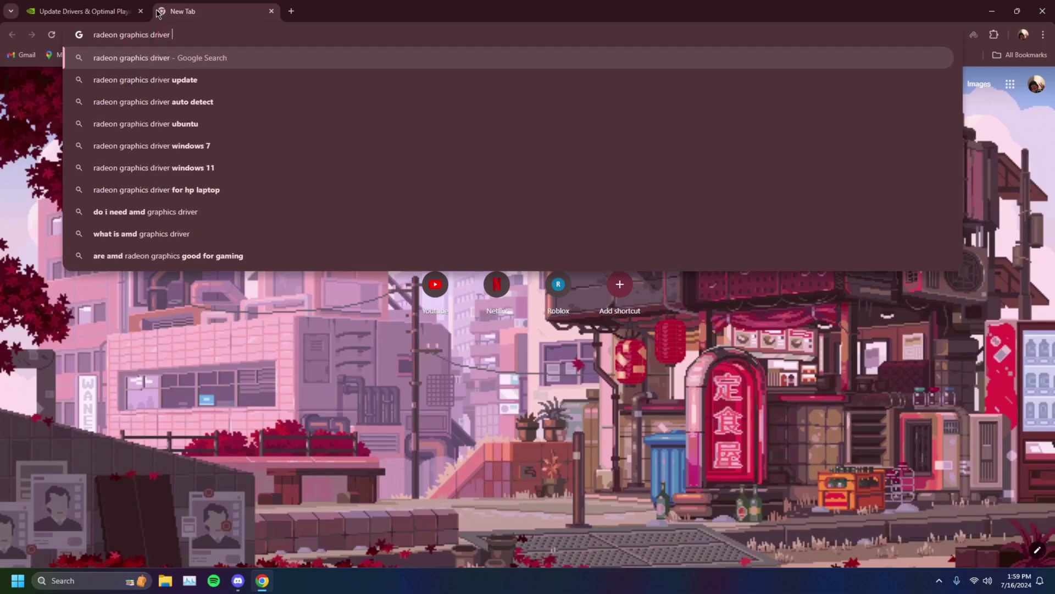
pyautogui.press('Return')
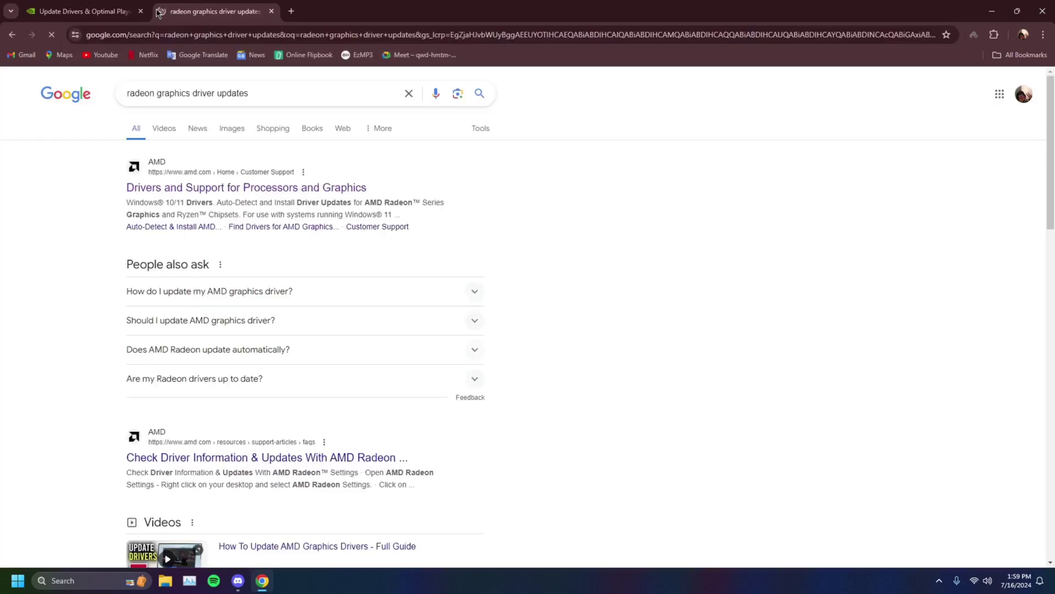
pyautogui.click(273, 192)
pyautogui.scroll(-1, 291, 203)
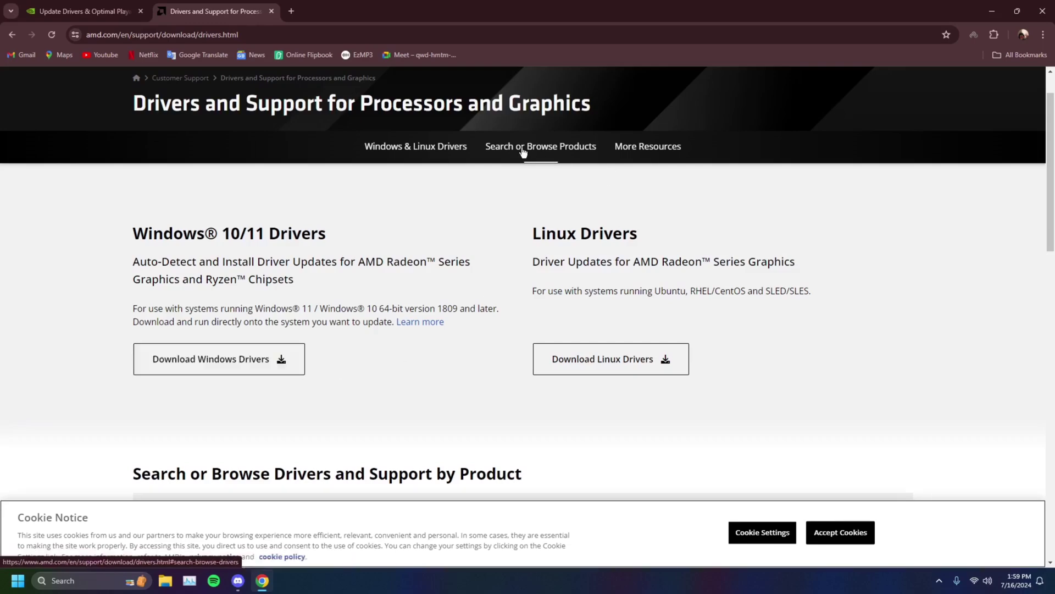
pyautogui.scroll(-3, 414, 223)
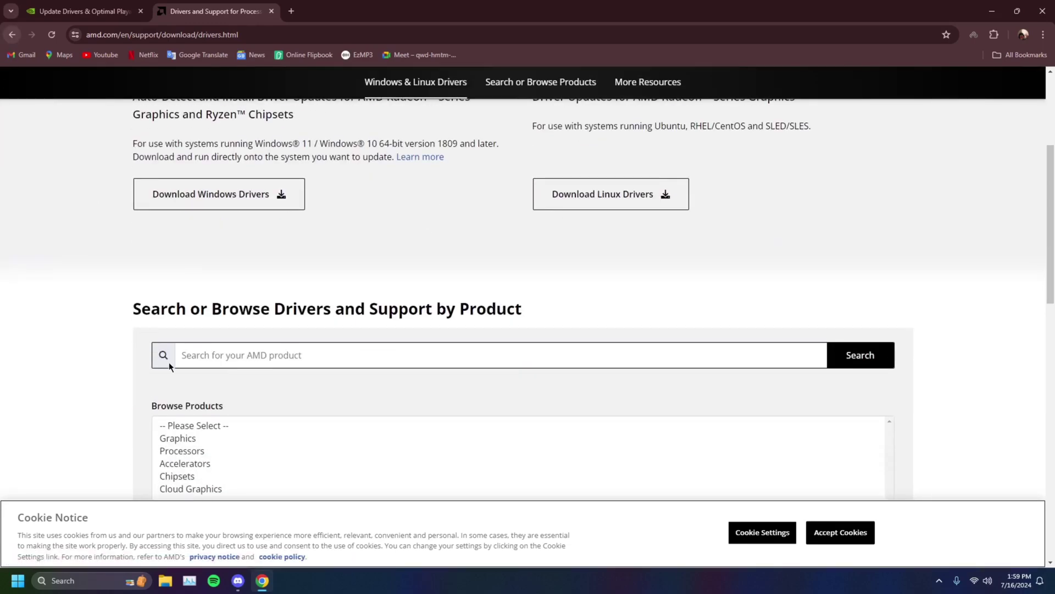
# Go back to the search results, read AMD's "Check Driver Information & Updates With AMD Radeon" article, and close the browser
pyautogui.click(13, 35)
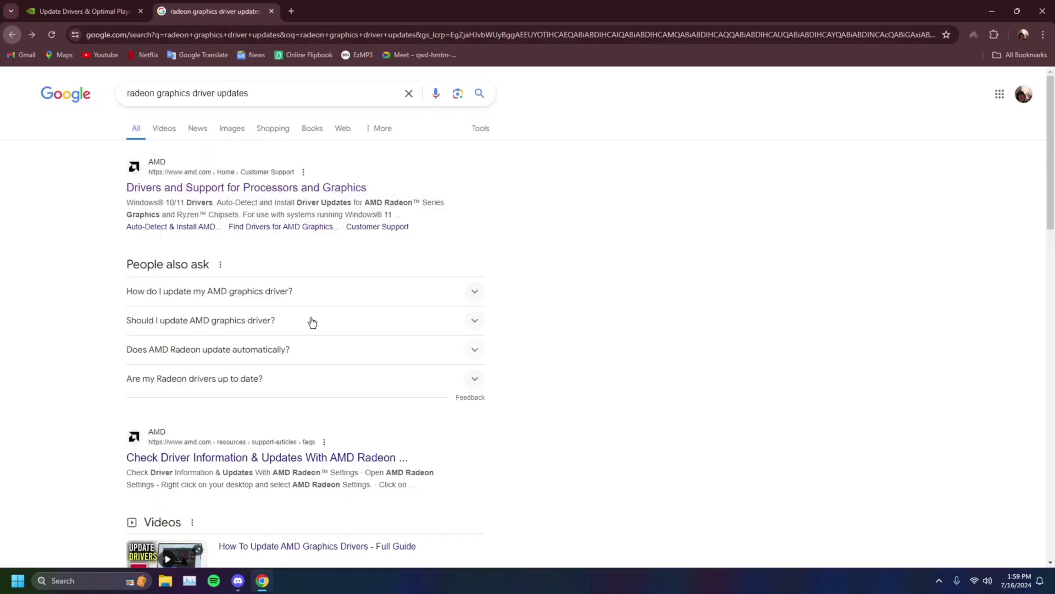
pyautogui.scroll(-1, 304, 320)
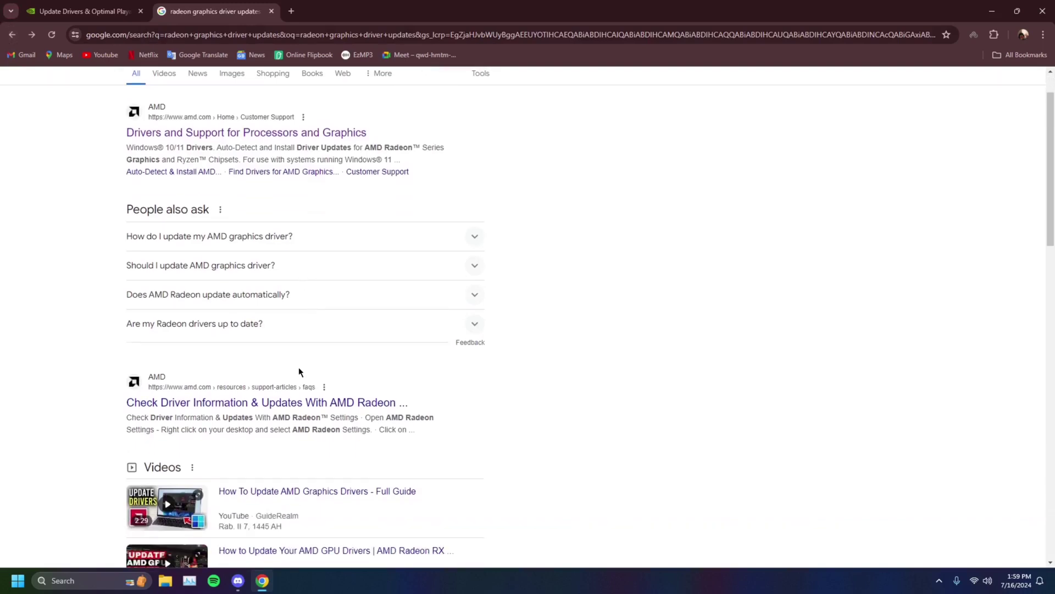
pyautogui.click(308, 404)
pyautogui.scroll(-9, 299, 337)
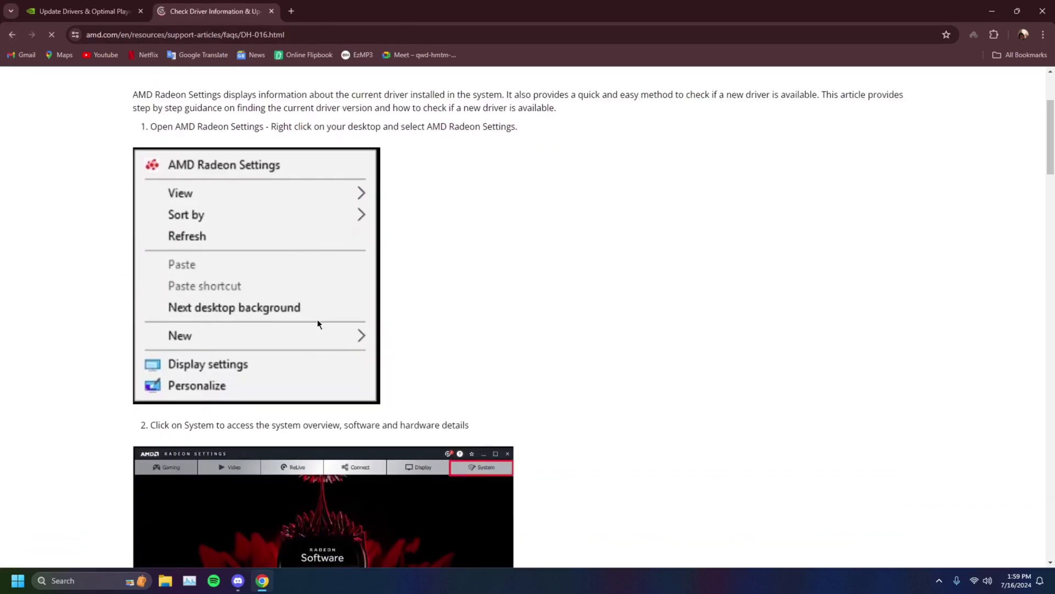
pyautogui.scroll(-4, 419, 307)
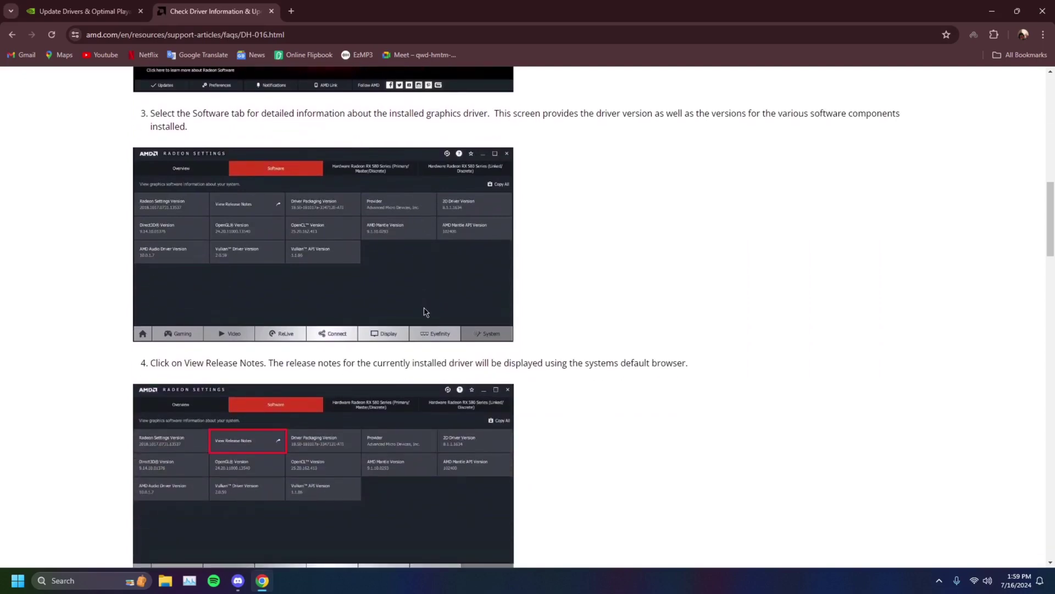
pyautogui.scroll(-3, 423, 314)
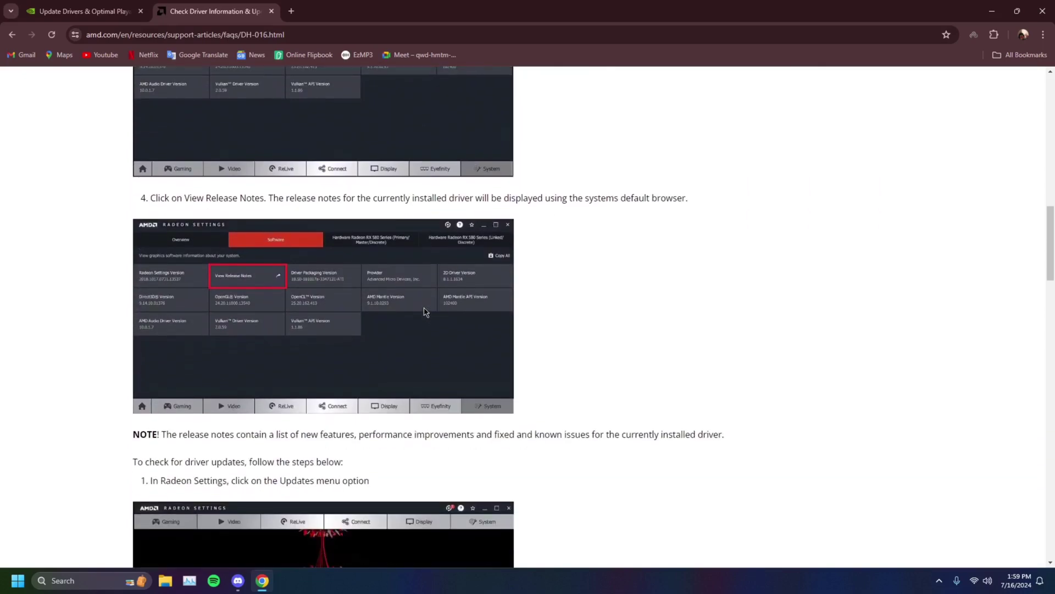
pyautogui.click(271, 11)
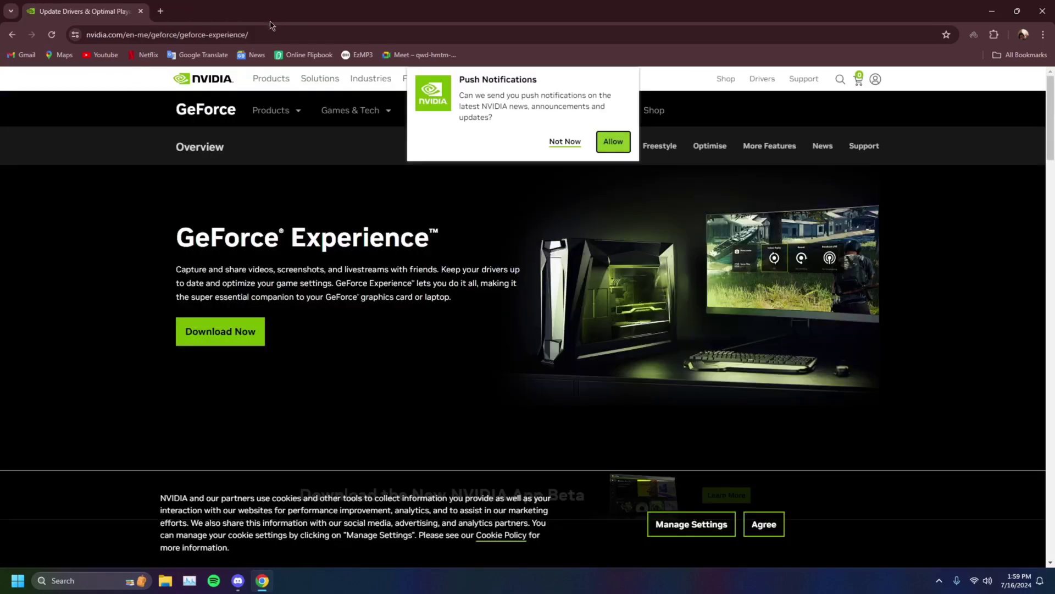
pyautogui.click(1042, 11)
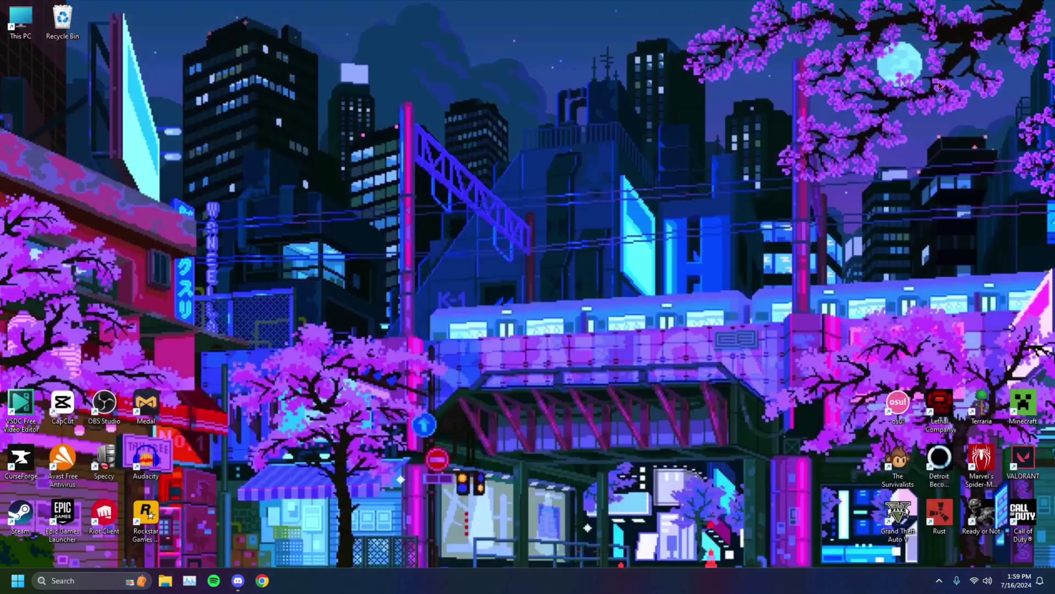
# Launch the GeForce Experience app from Windows search and show its available graphics drivers
pyautogui.click(92, 586)
pyautogui.write('gef')
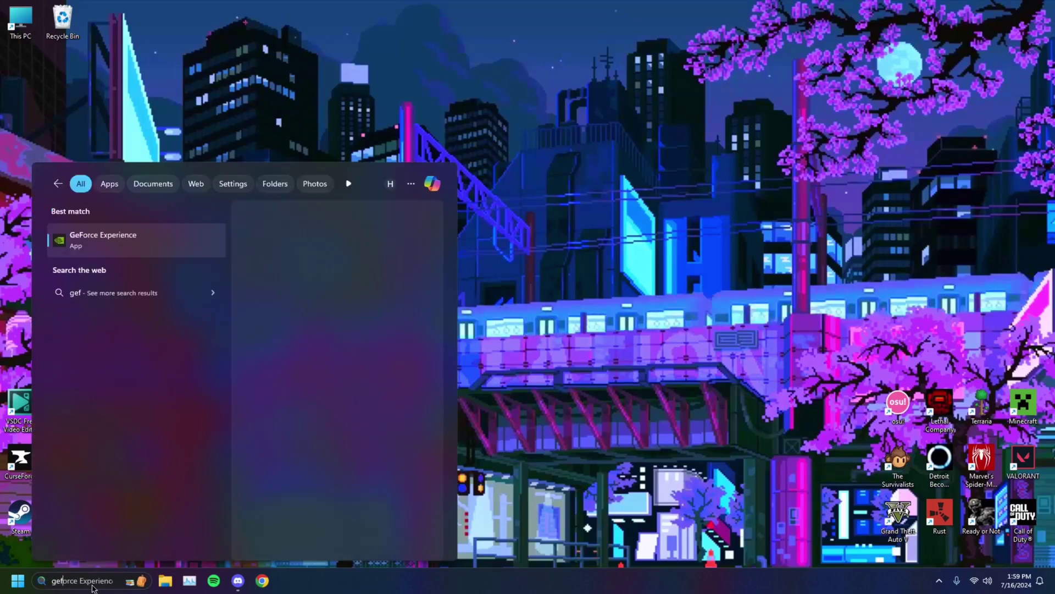
pyautogui.press('Return')
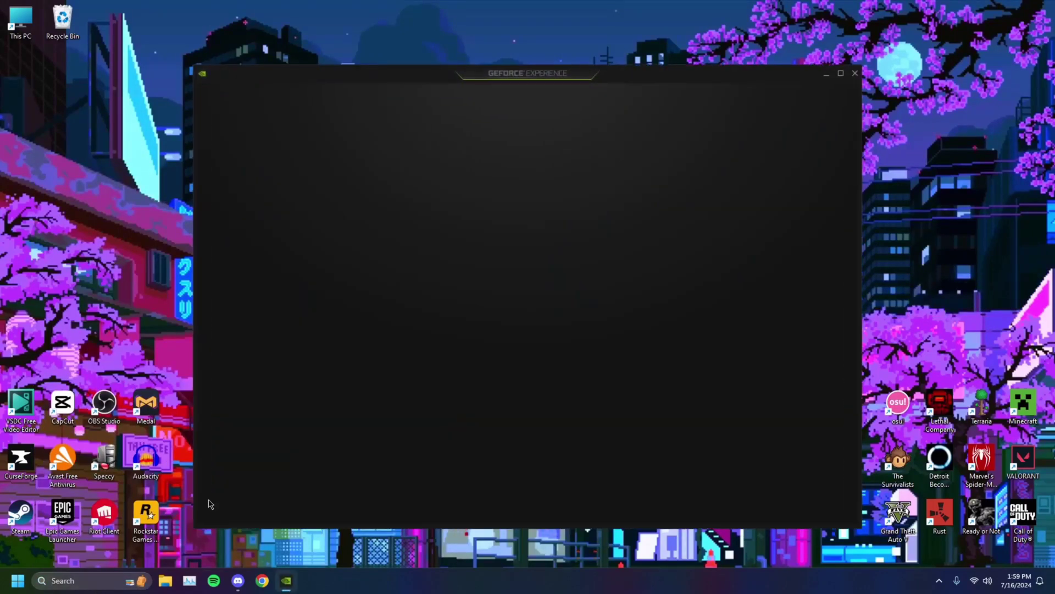
pyautogui.moveTo(482, 77); pyautogui.dragTo(532, 85)
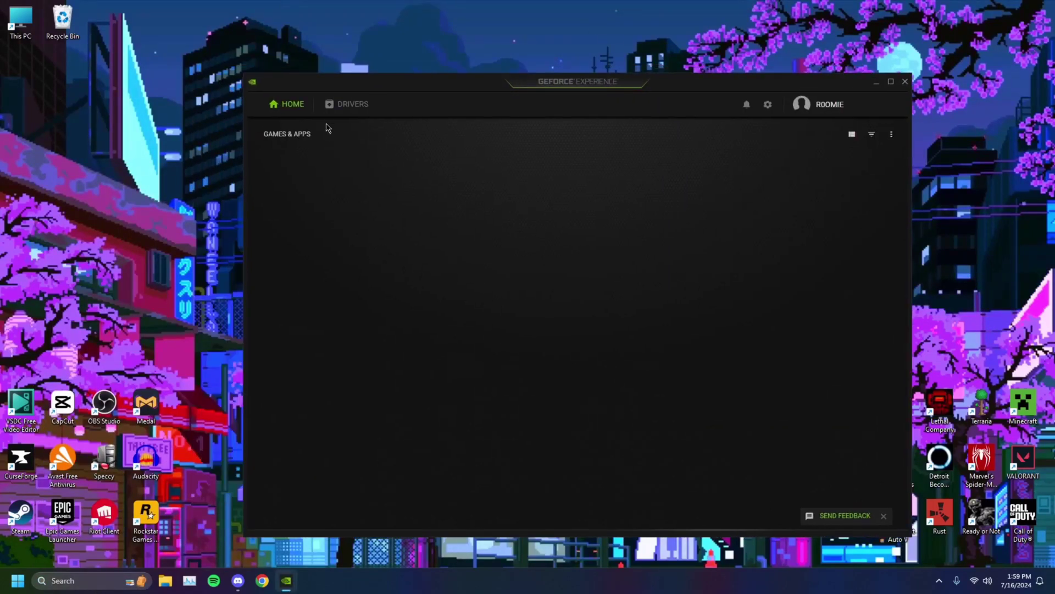
pyautogui.click(348, 106)
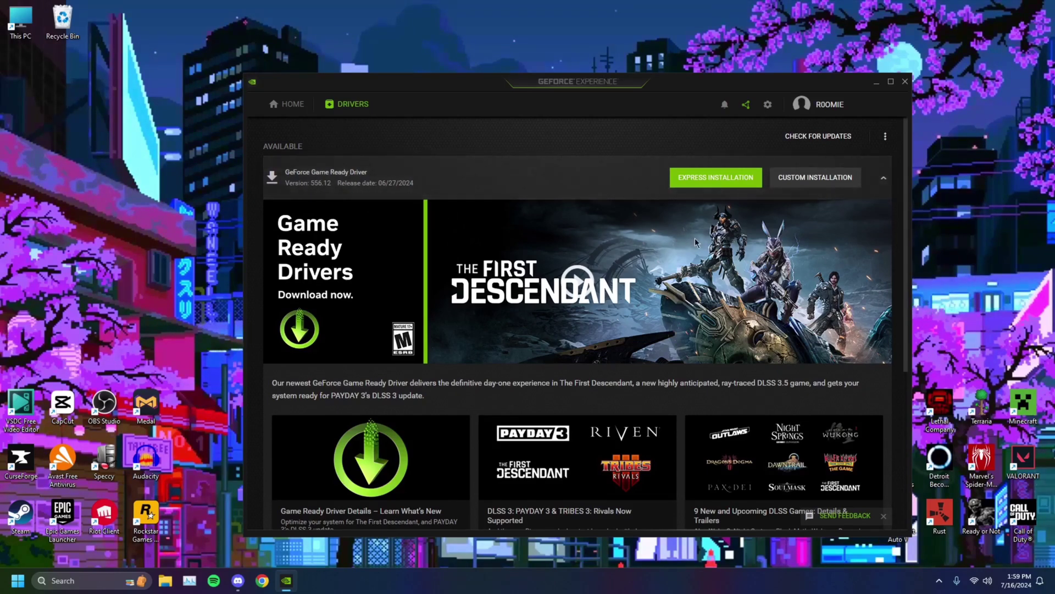
# Check for updates to the GeForce Game Ready Driver and close GeForce Experience
pyautogui.scroll(-1, 694, 238)
pyautogui.scroll(1, 693, 258)
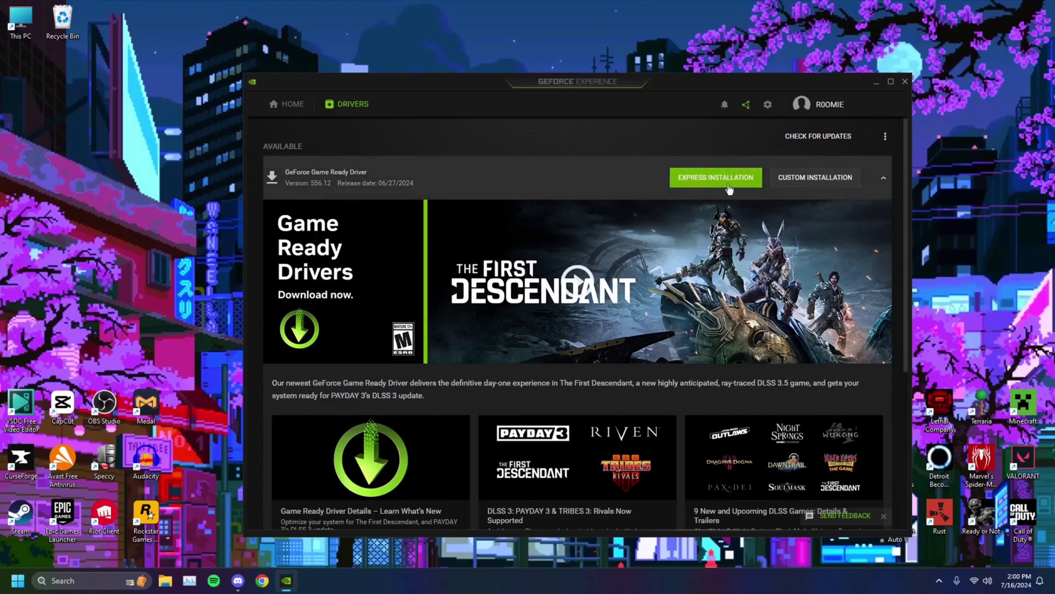
pyautogui.click(835, 142)
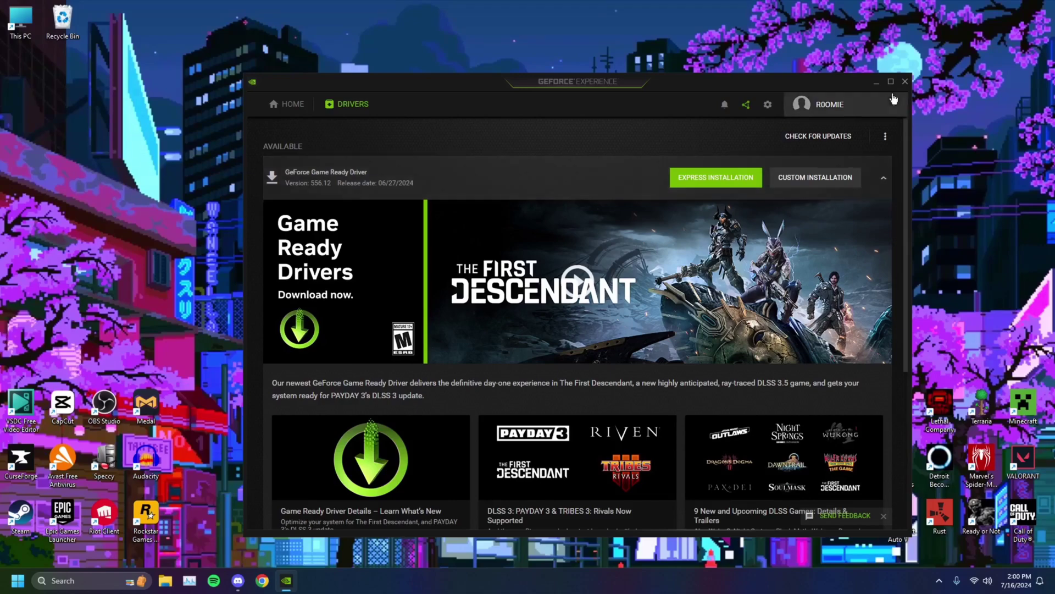
pyautogui.click(905, 81)
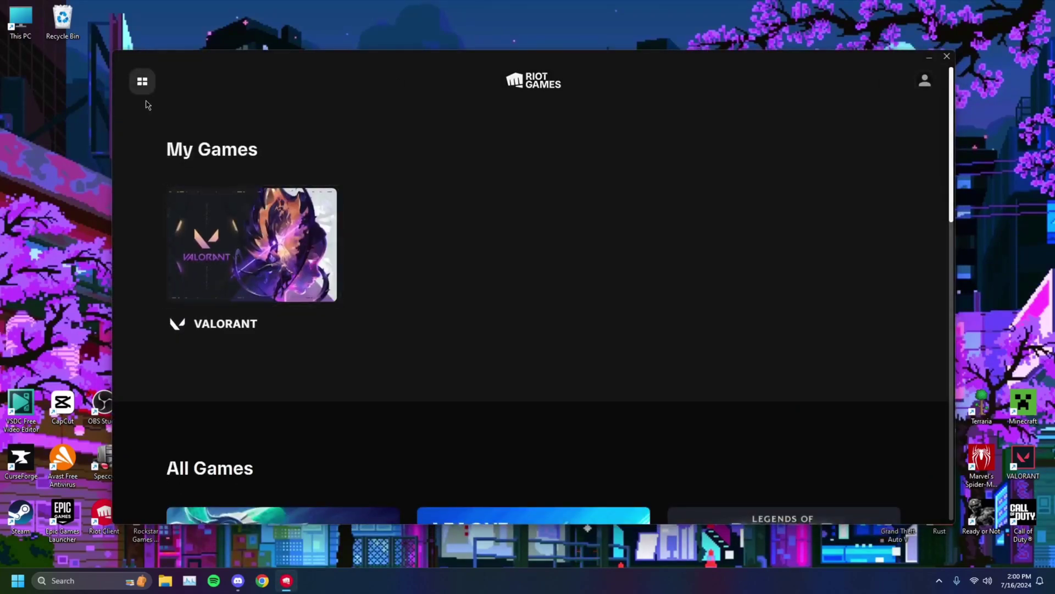
# Open the VALORANT game page in Riot Client and bring up the VALORANT section of the client settings
pyautogui.click(252, 248)
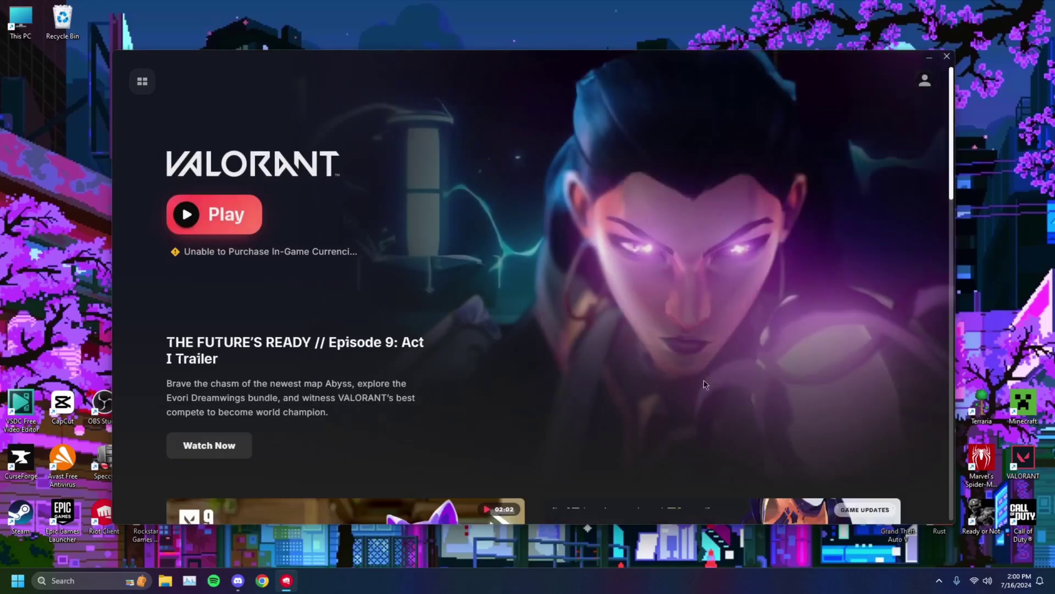
pyautogui.click(925, 81)
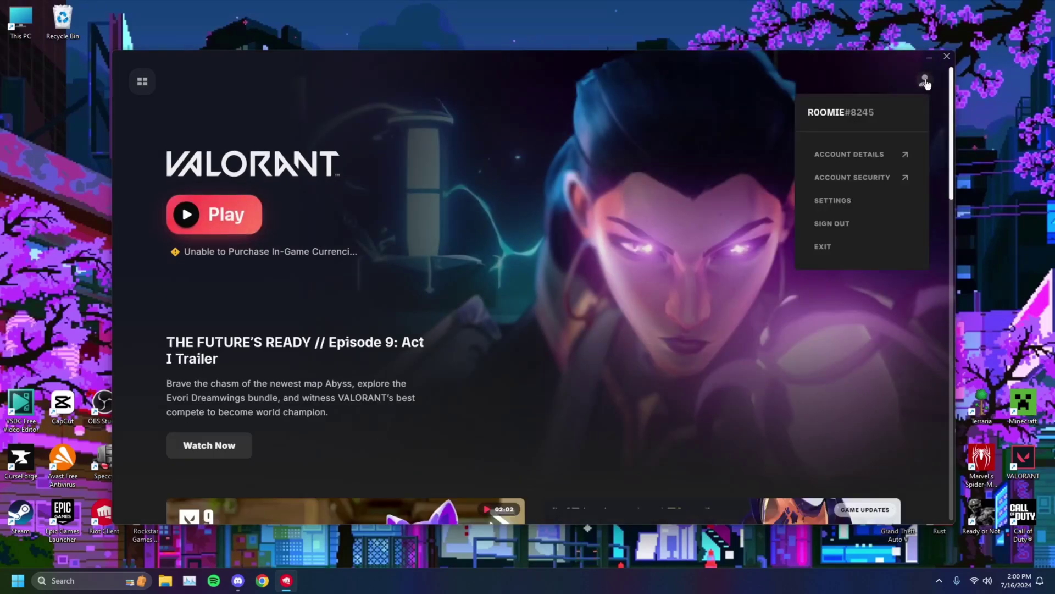
pyautogui.click(833, 201)
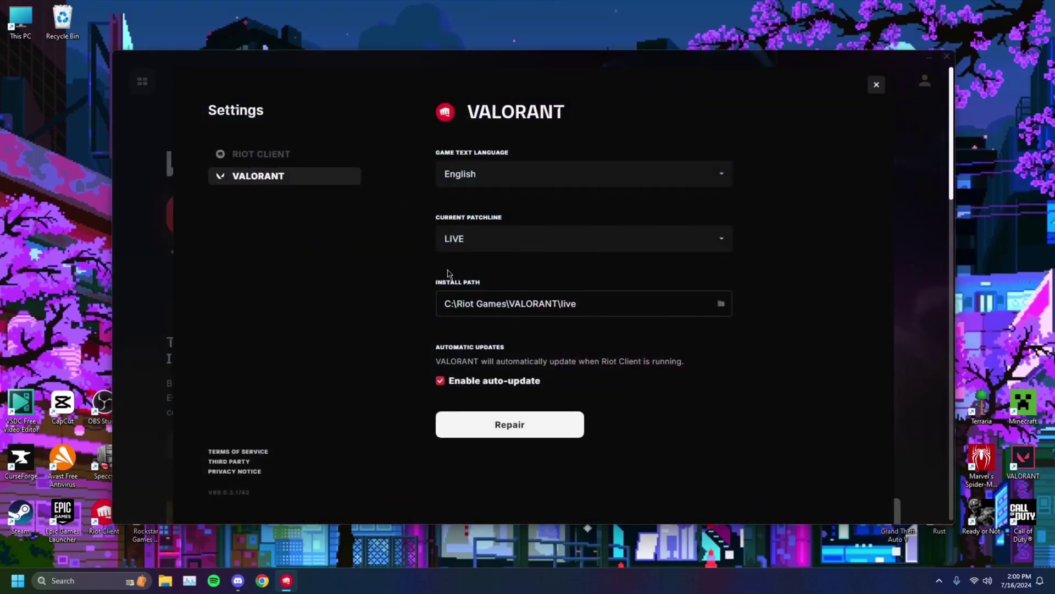
pyautogui.click(271, 159)
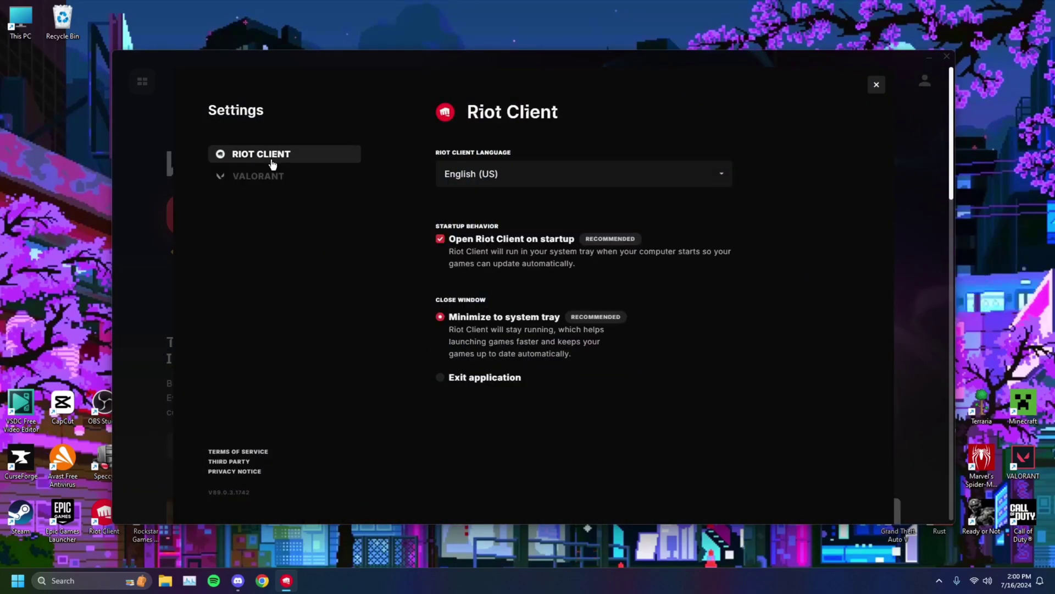
pyautogui.click(273, 176)
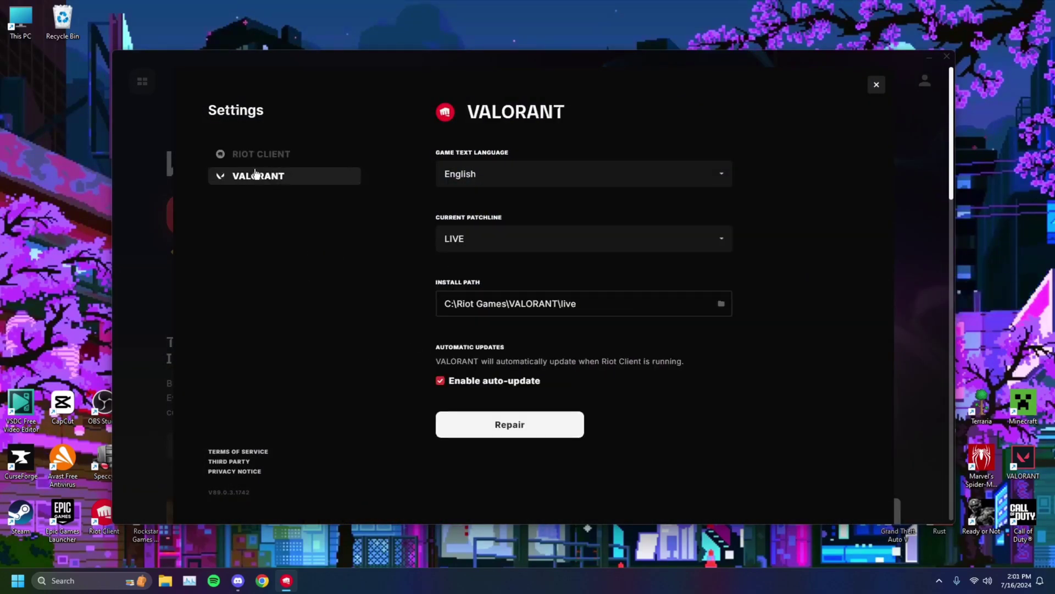
# Run a repair of the VALORANT installation, dismiss the result, and close the settings and Riot Client
pyautogui.click(499, 429)
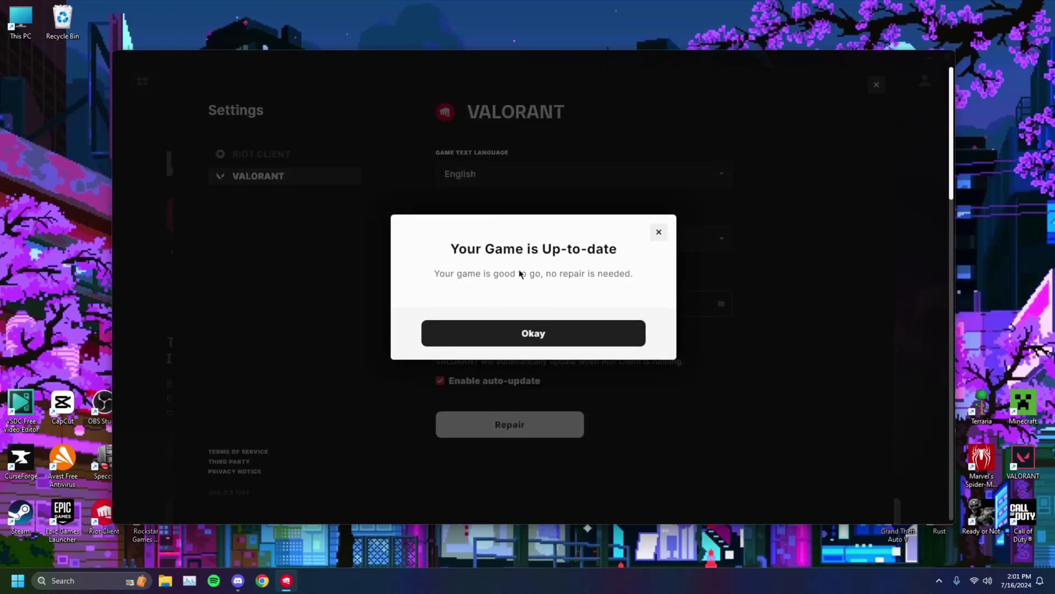
pyautogui.click(541, 333)
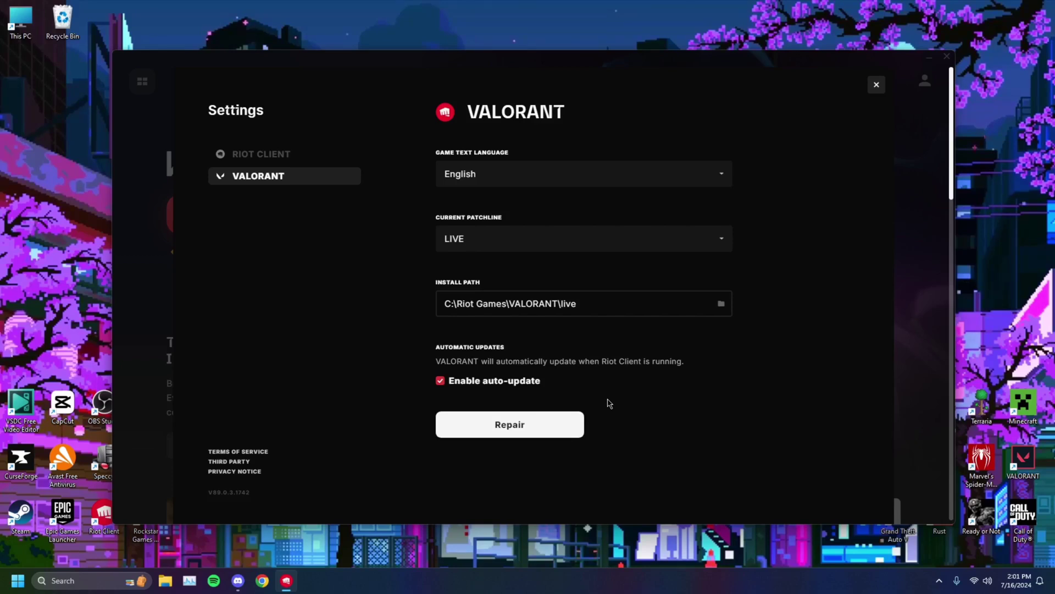
pyautogui.click(877, 85)
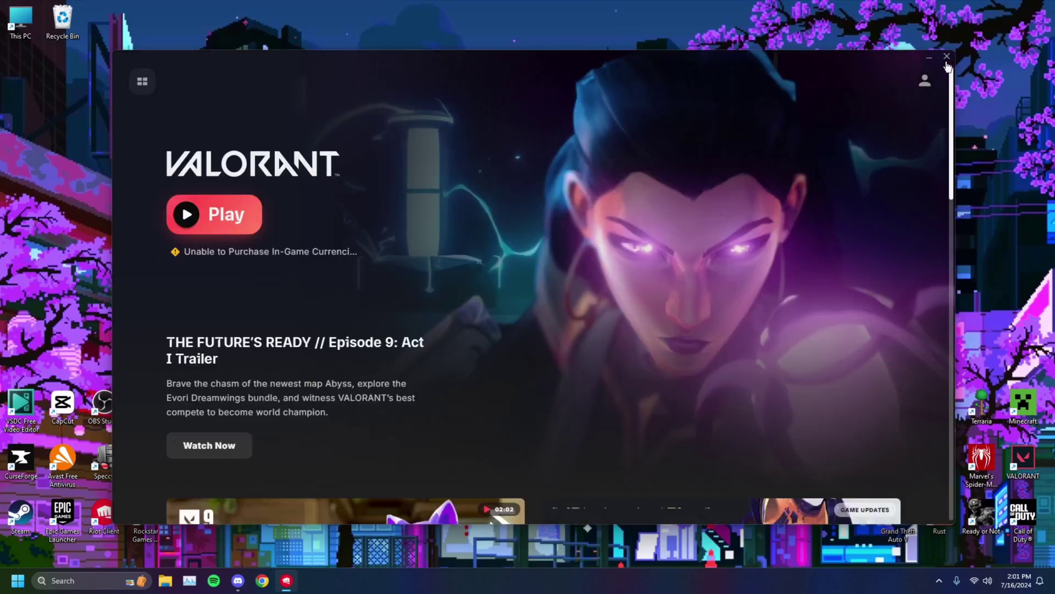
pyautogui.click(947, 56)
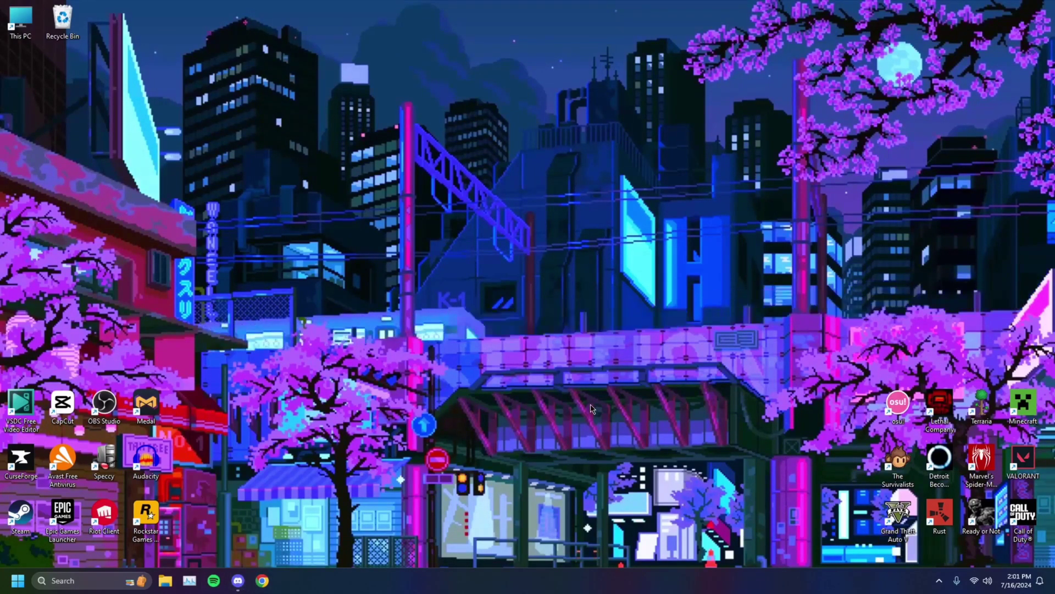
# Quit a background app from the hidden system tray icons and collapse the tray
pyautogui.click(939, 580)
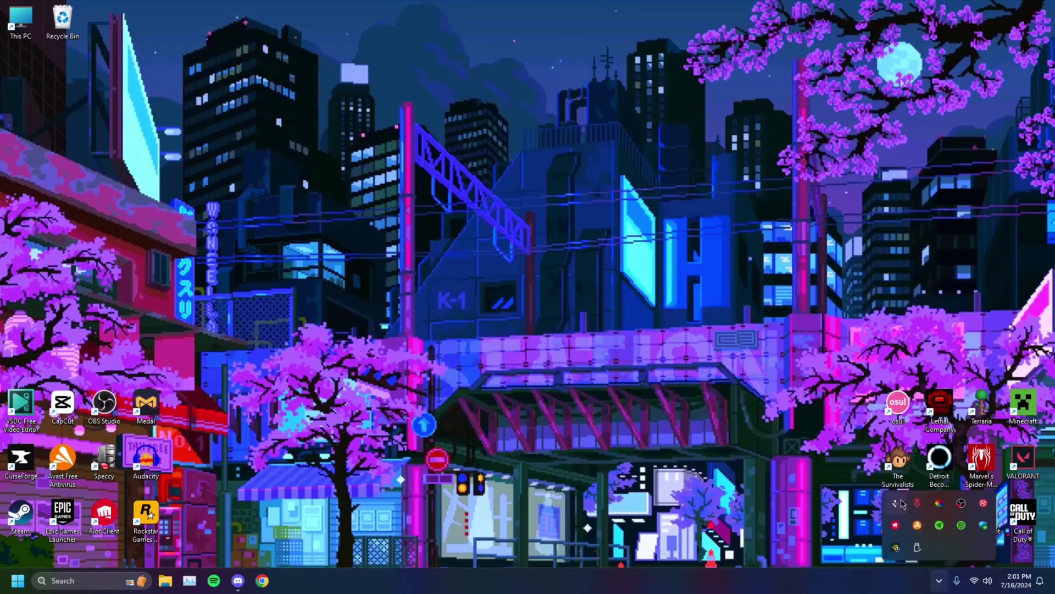
pyautogui.rightClick(895, 525)
pyautogui.click(919, 511)
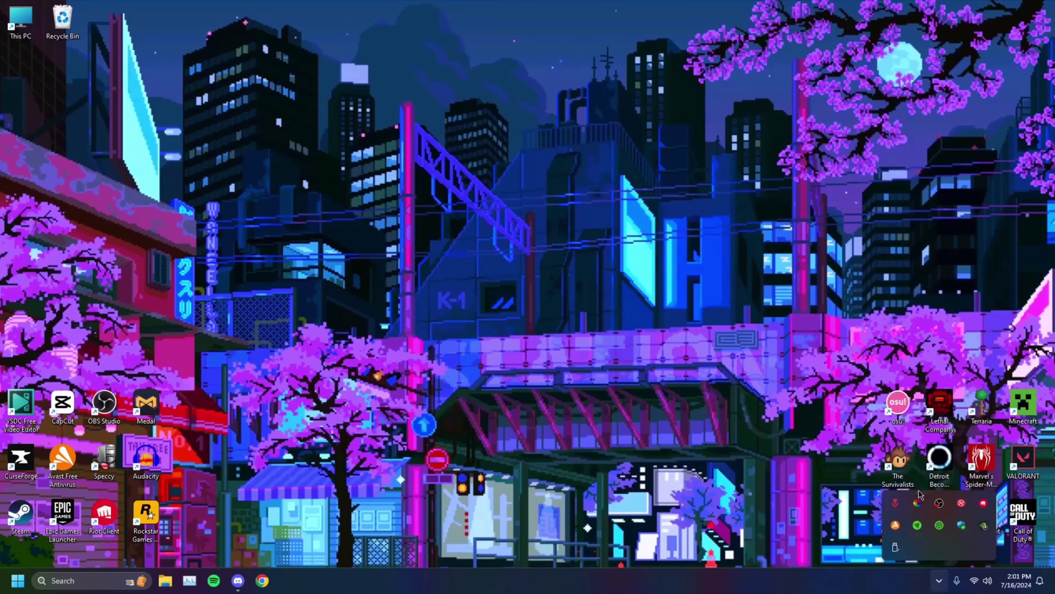
pyautogui.click(938, 581)
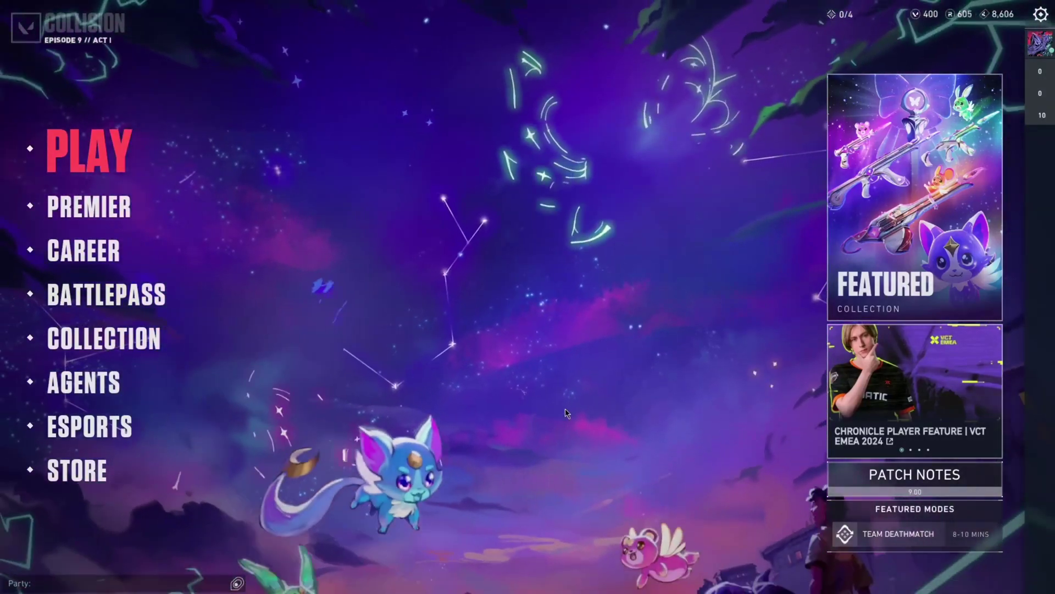
# Bring up the general video settings in the VALORANT game
pyautogui.press('Escape')
pyautogui.click(506, 226)
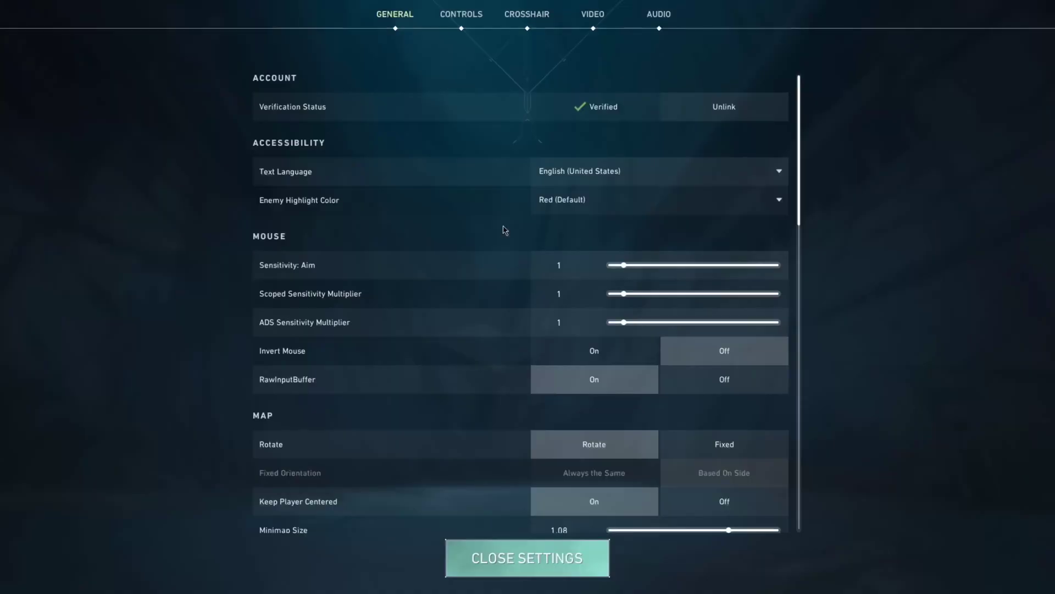
pyautogui.click(602, 19)
pyautogui.click(527, 558)
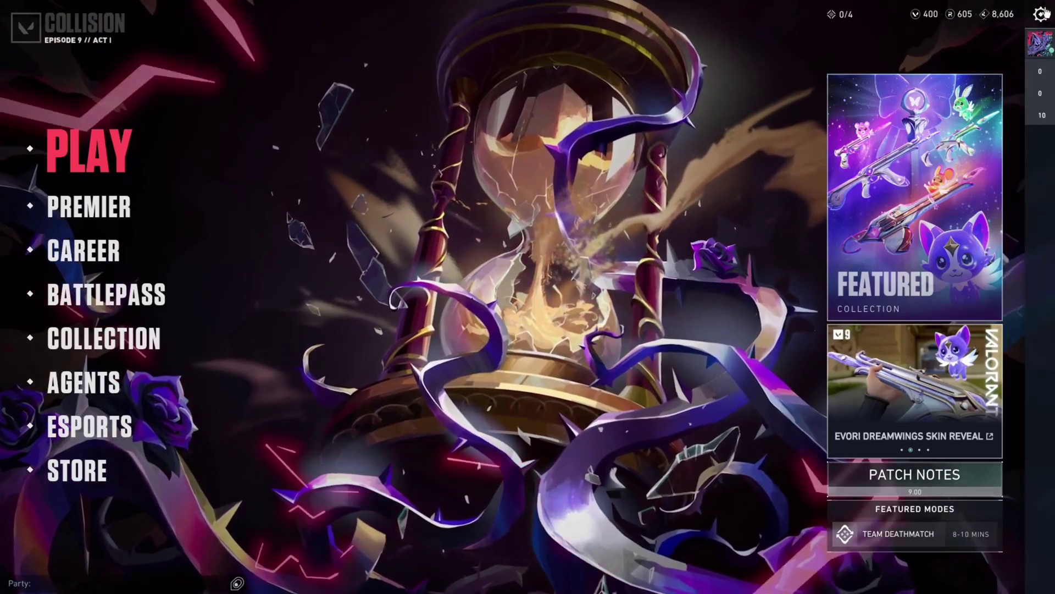
pyautogui.press('Escape')
pyautogui.click(577, 232)
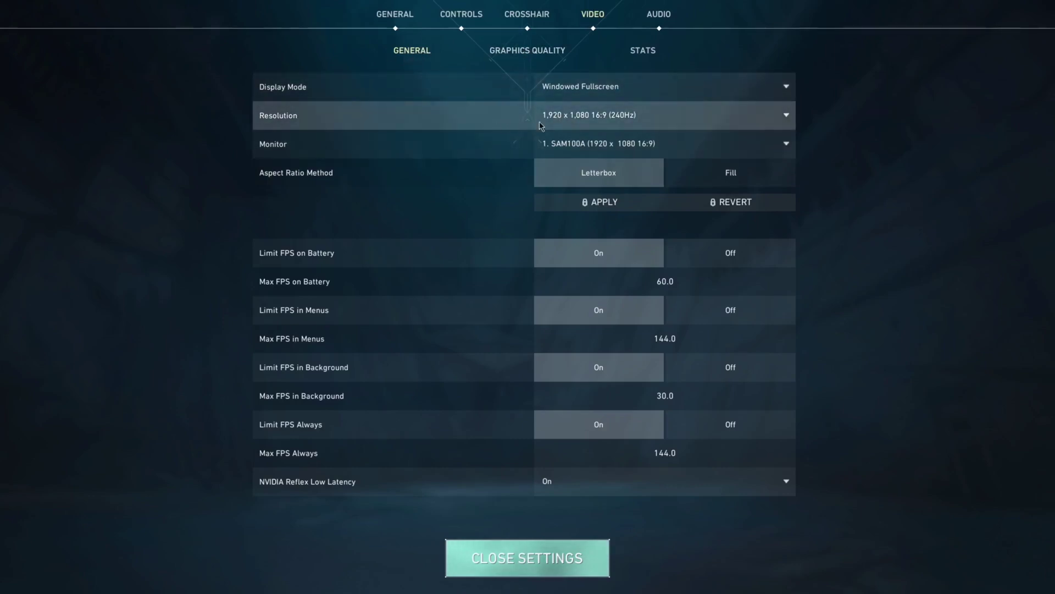
# Examine the Display Mode choices in VALORANT's general video settings
pyautogui.click(576, 89)
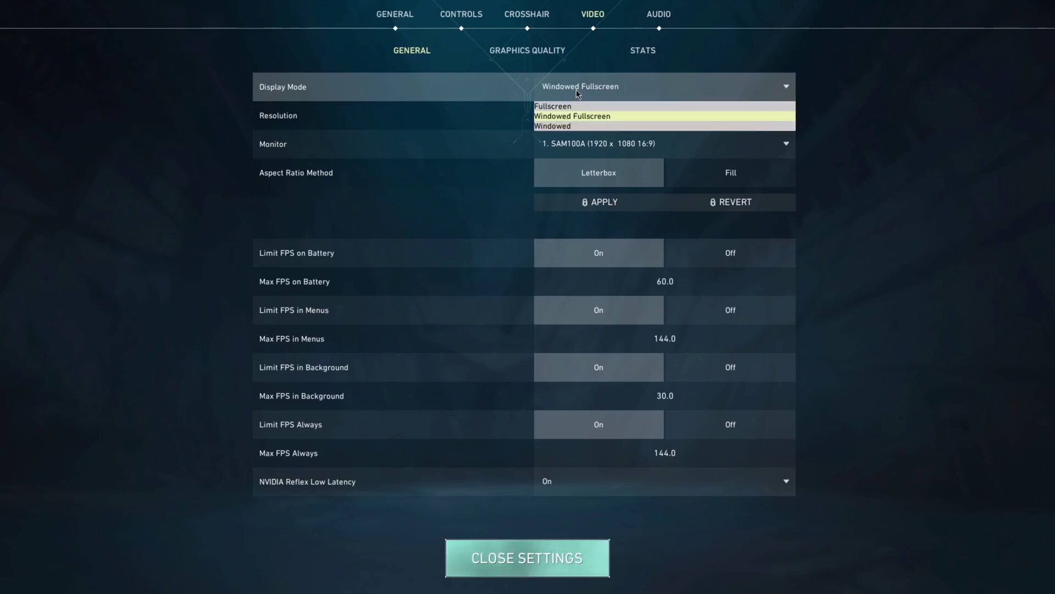
pyautogui.click(576, 89)
pyautogui.click(576, 89)
pyautogui.click(576, 90)
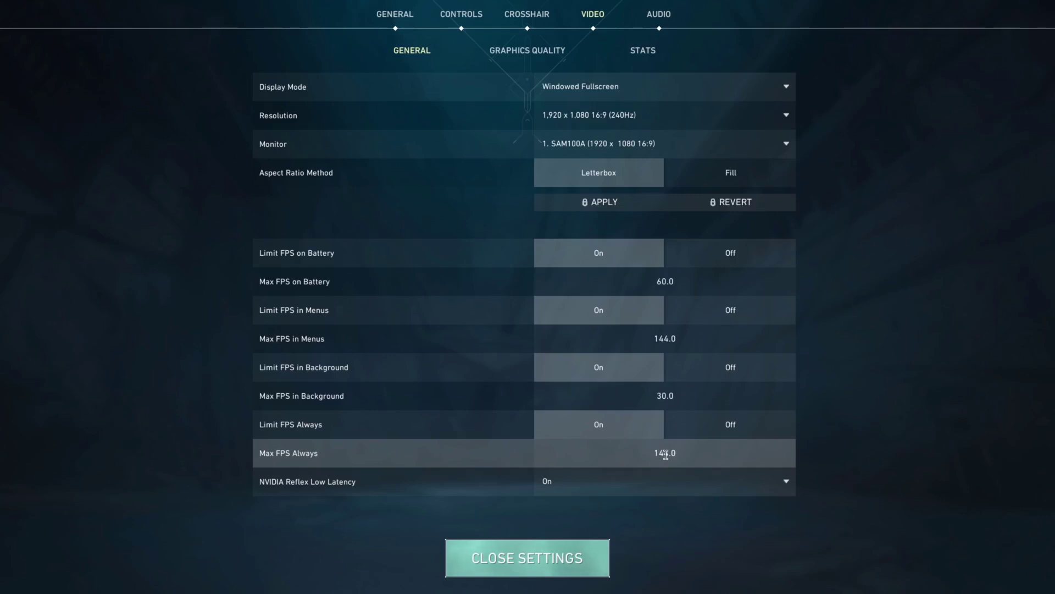
# Review the Anti-Aliasing and Anisotropic Filtering choices in the graphics quality settings, and turn on Improve Clarity and Experimental Sharpening
pyautogui.click(545, 53)
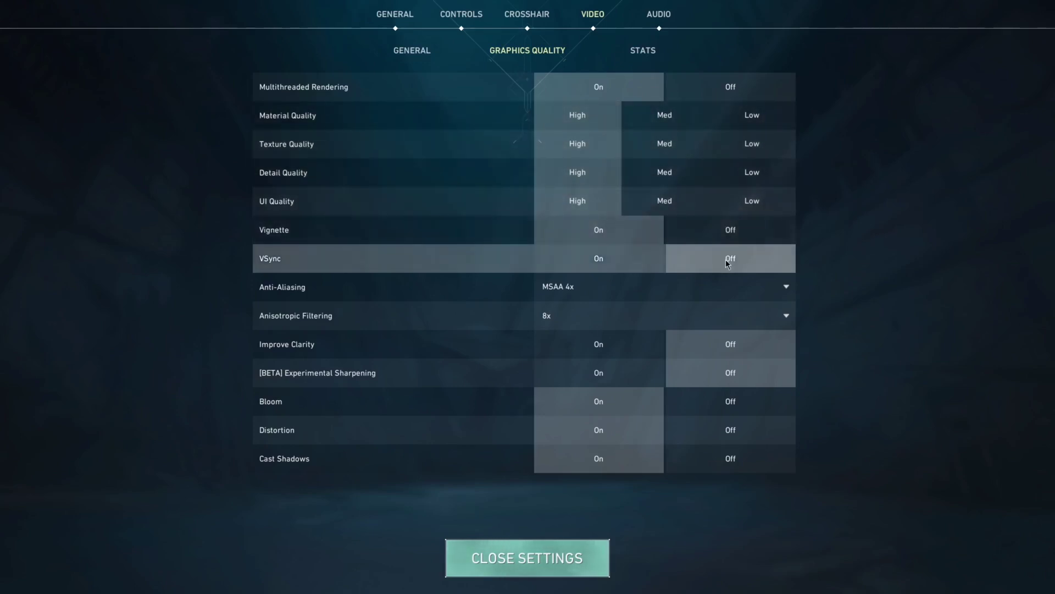
pyautogui.click(603, 296)
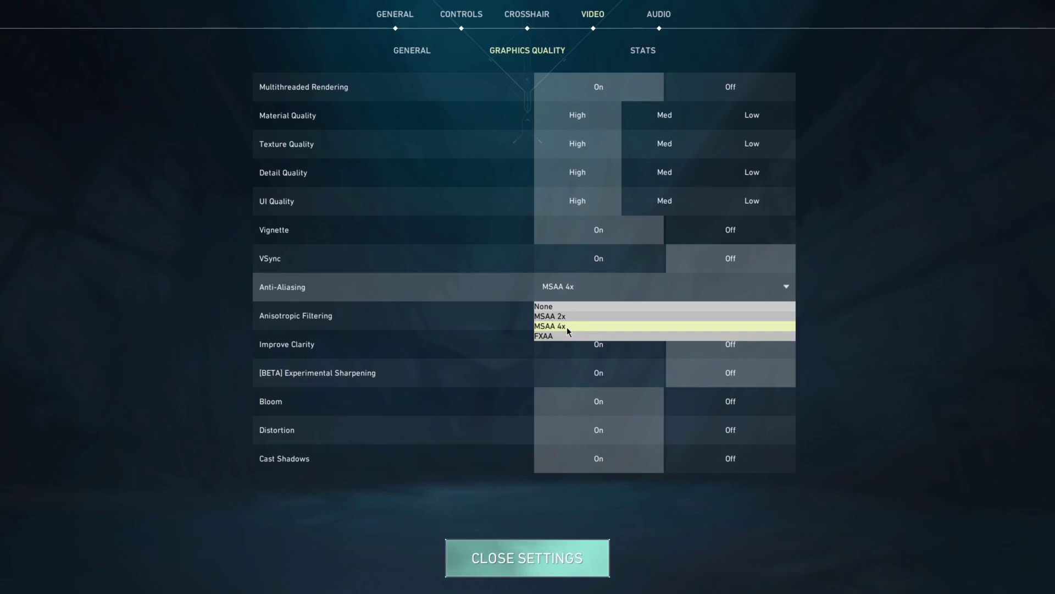
pyautogui.click(587, 288)
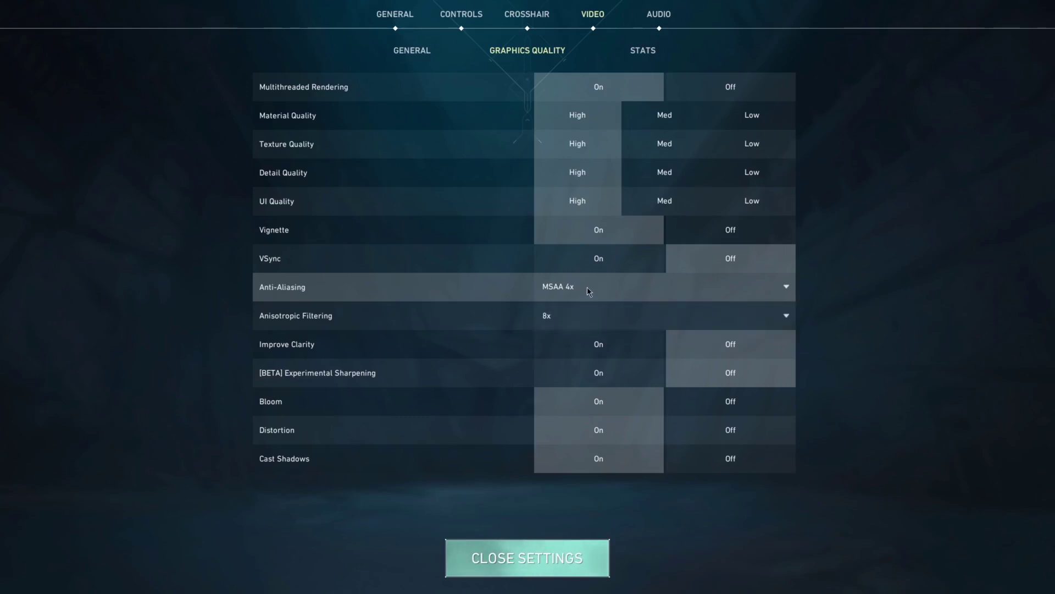
pyautogui.click(580, 316)
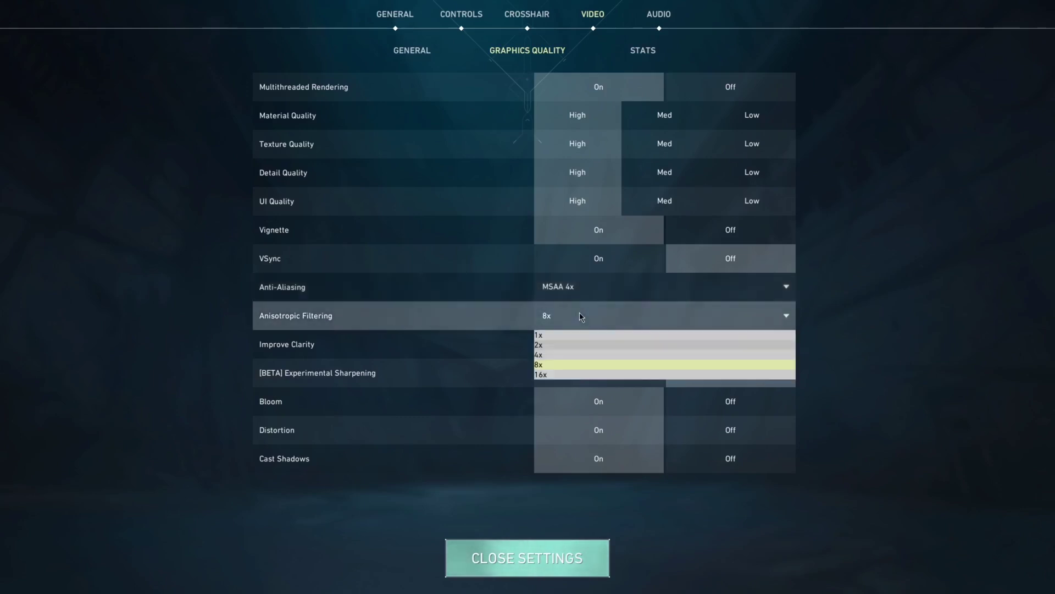
pyautogui.click(540, 366)
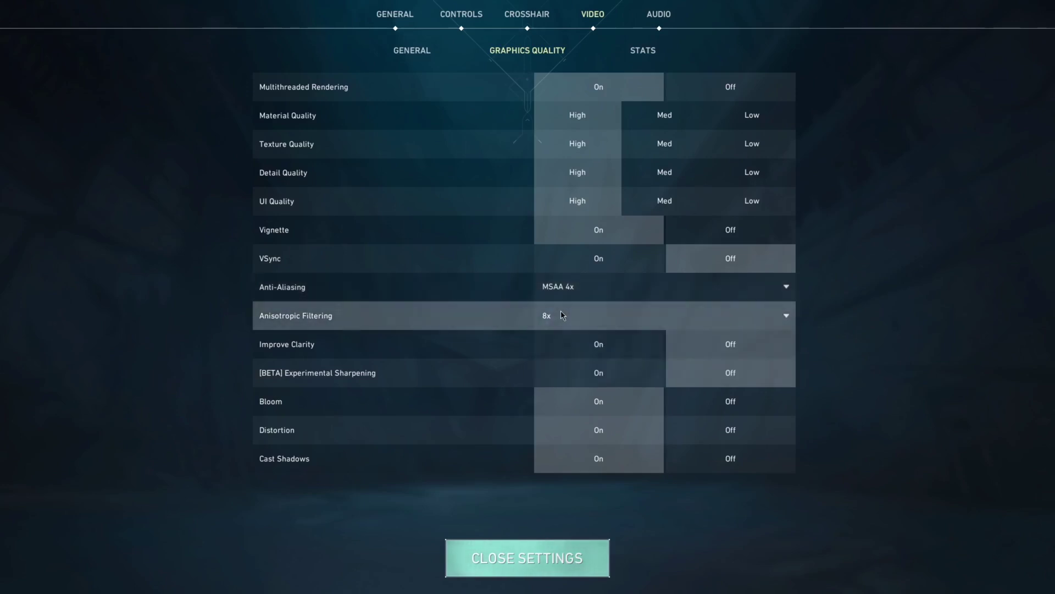
pyautogui.click(561, 311)
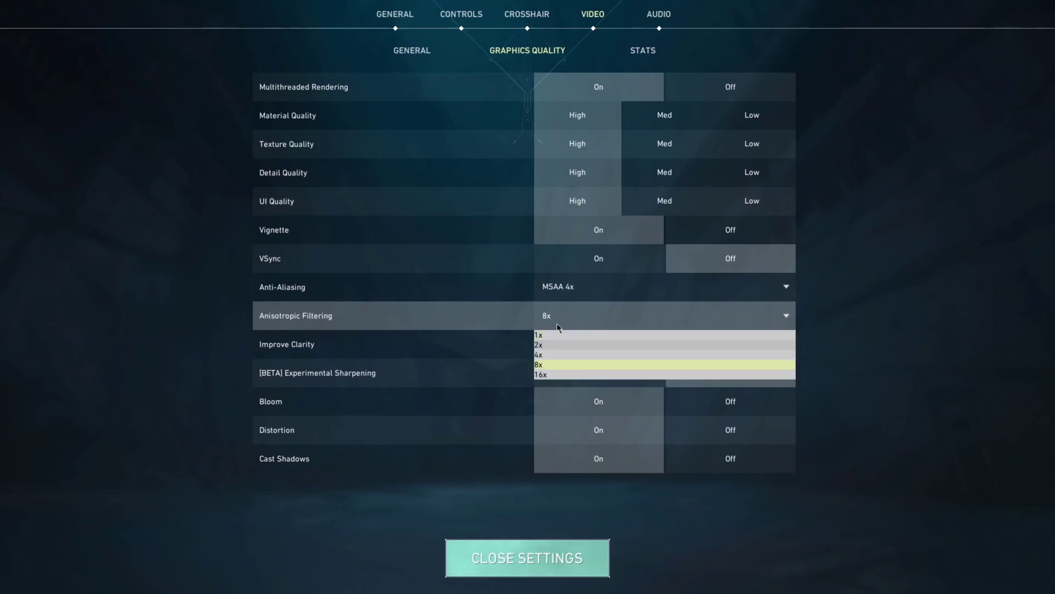
pyautogui.click(553, 321)
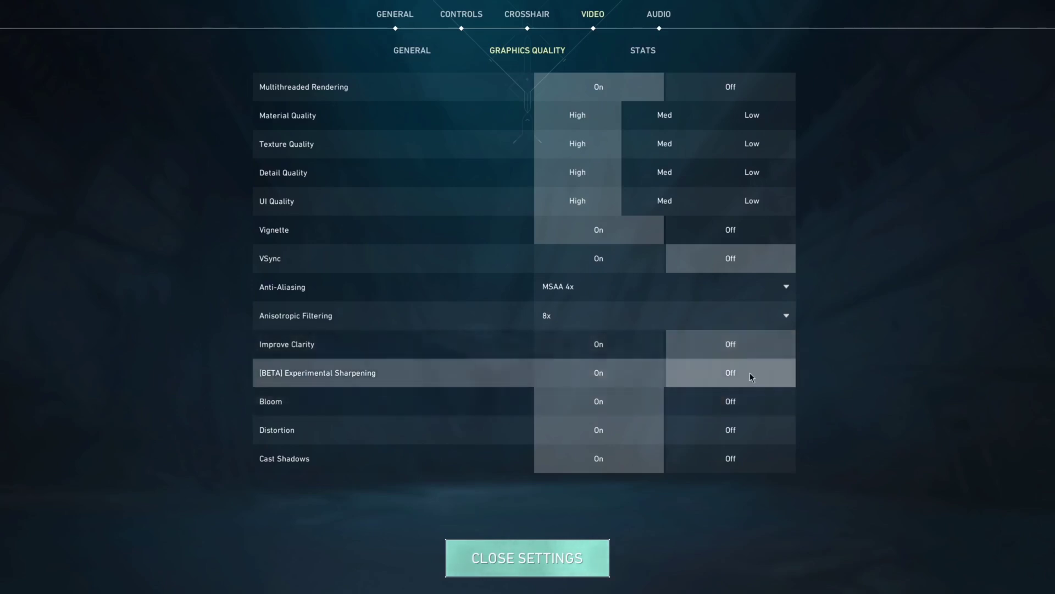
pyautogui.click(624, 343)
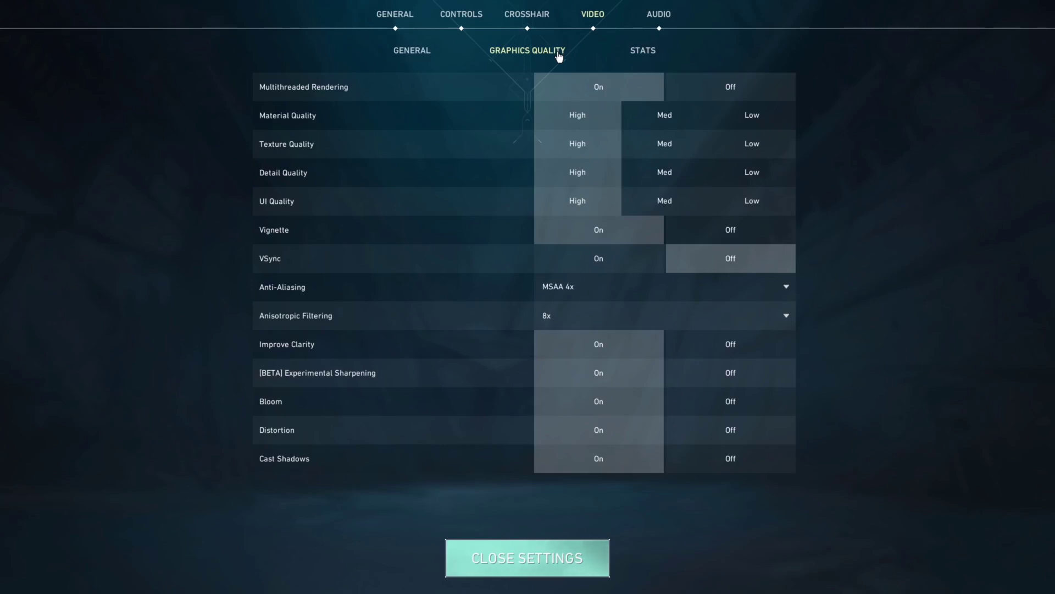
# Switch VALORANT to a window, minimize it, and show the Wi-Fi quick settings
pyautogui.hotkey('alt', 'Return')
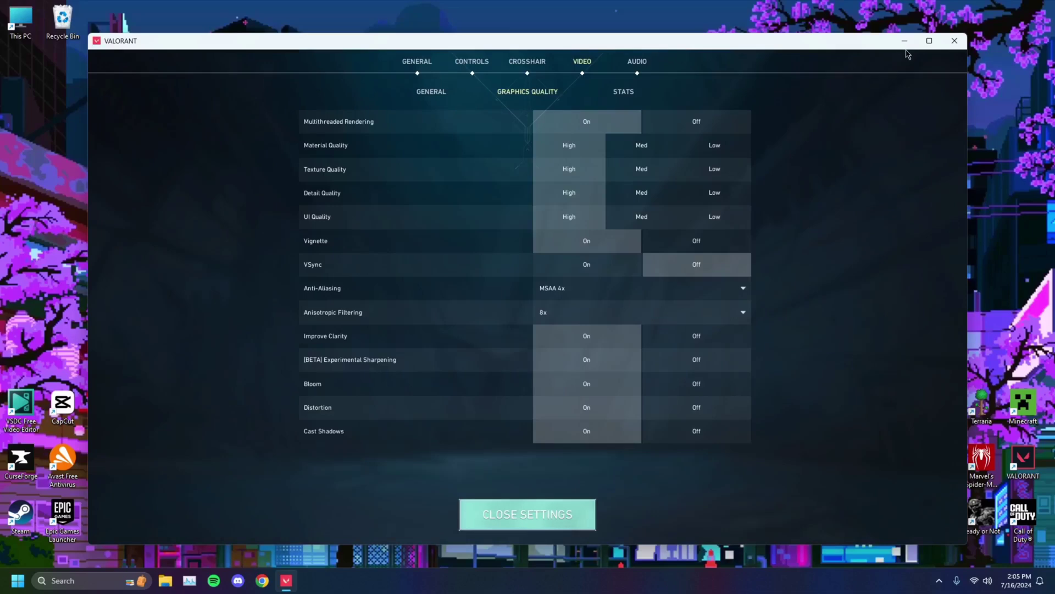
pyautogui.press('super')
pyautogui.click(904, 41)
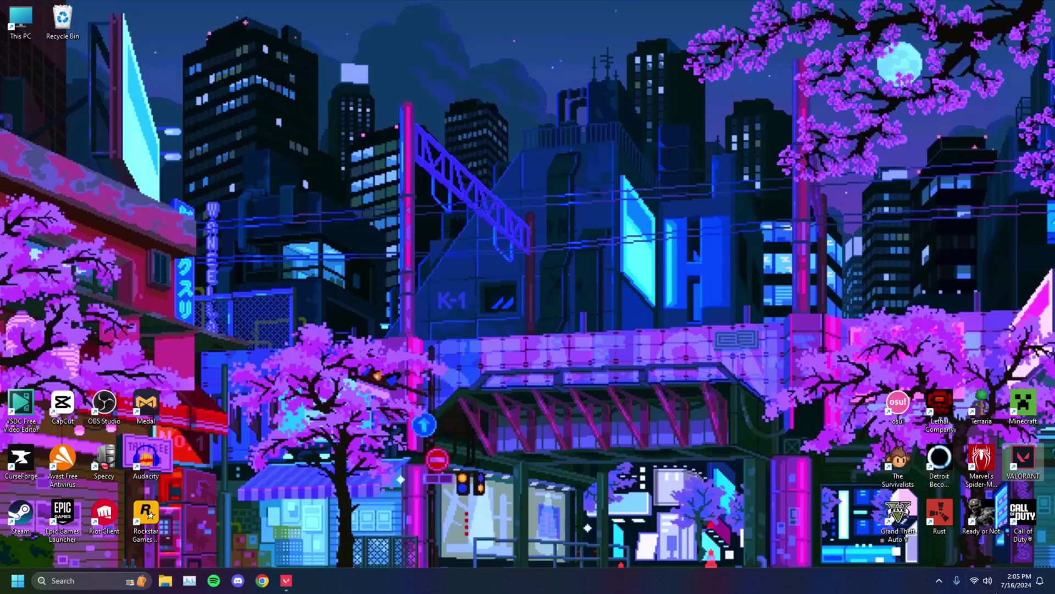
pyautogui.moveTo(1008, 582)
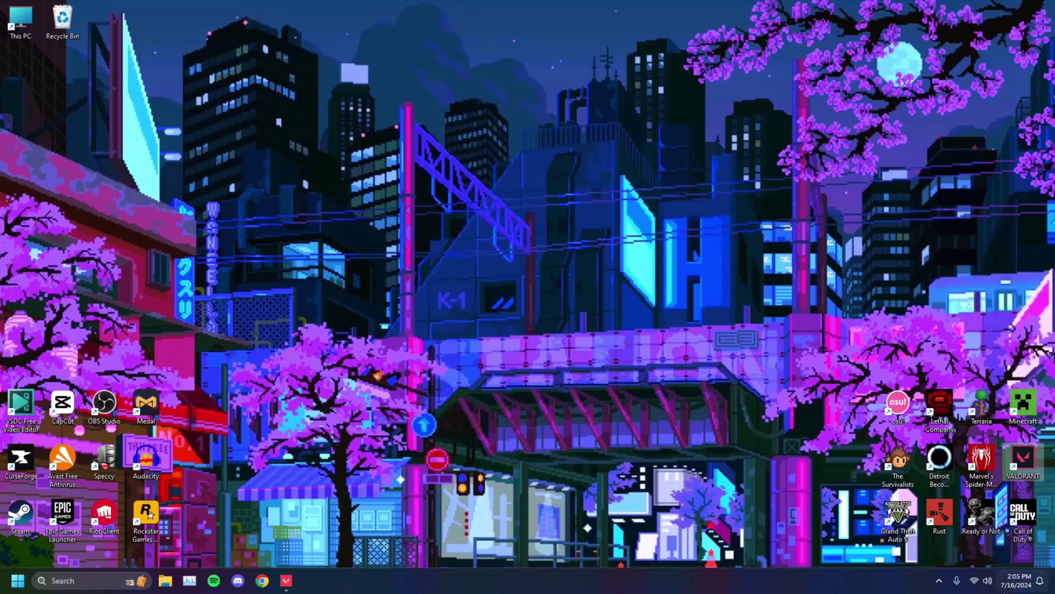
pyautogui.click(981, 581)
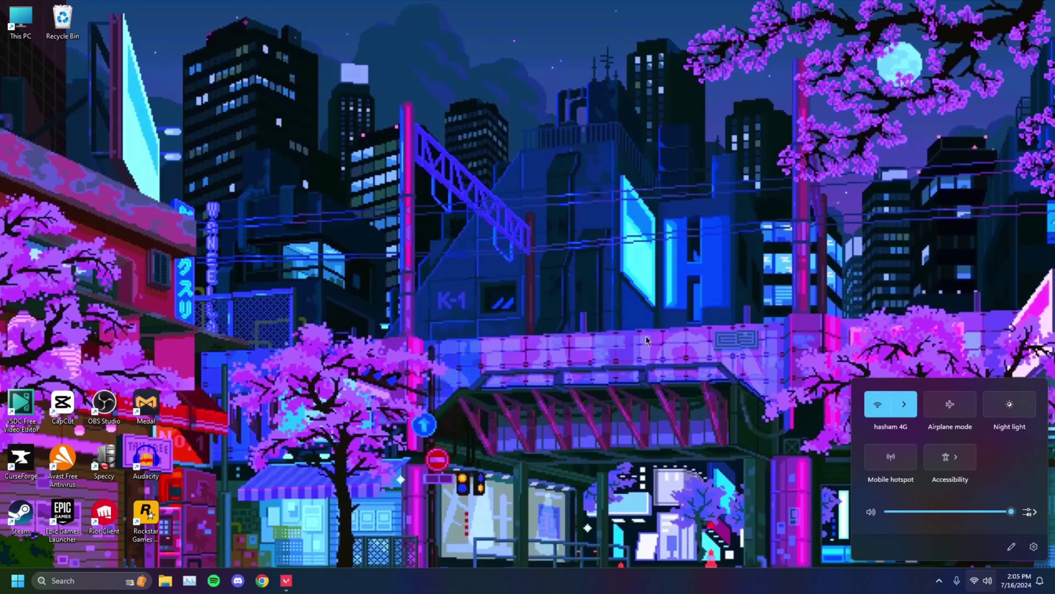
# Run an internet speed test on speedtest.net in Chrome, dismiss the location request, and close the browser
pyautogui.click(265, 586)
pyautogui.click(265, 586)
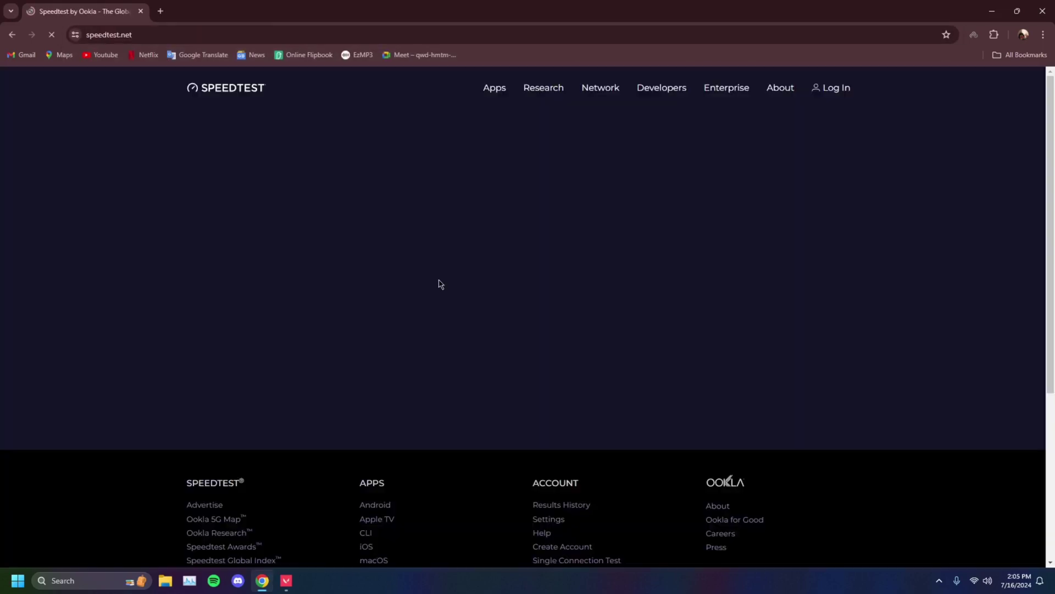
pyautogui.click(487, 273)
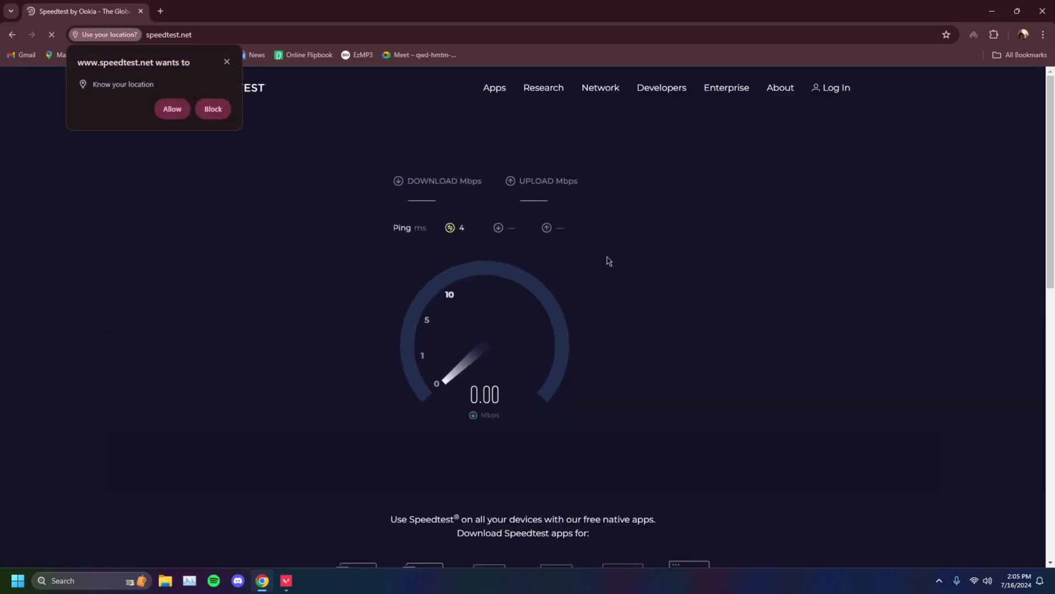
pyautogui.click(226, 62)
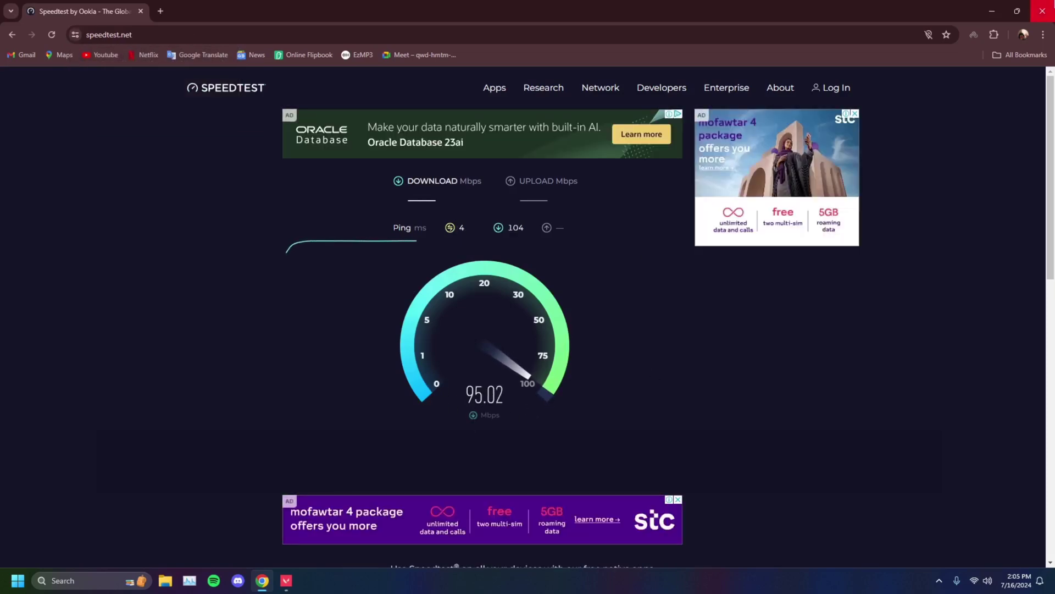
pyautogui.click(1043, 11)
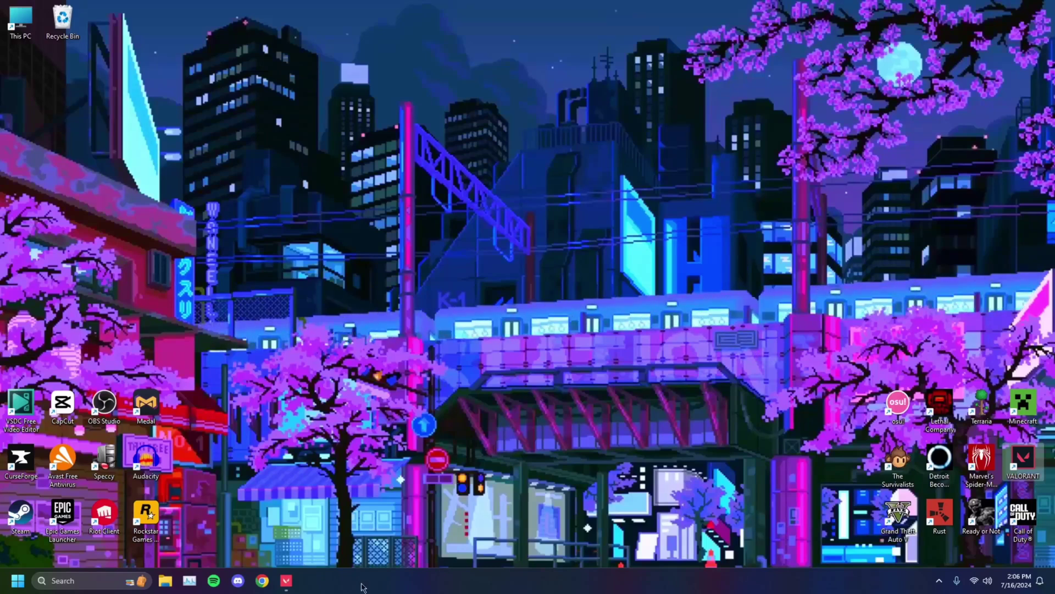
# Close the minimized VALORANT window and exit Riot Vanguard from the system tray, confirming that it should be turned off
pyautogui.rightClick(286, 581)
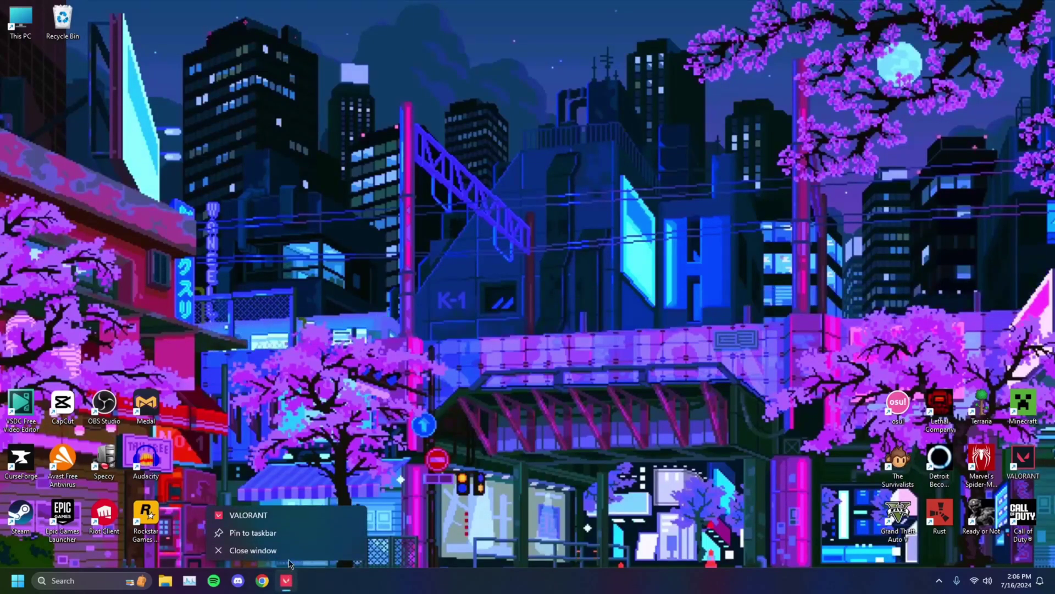
pyautogui.click(264, 550)
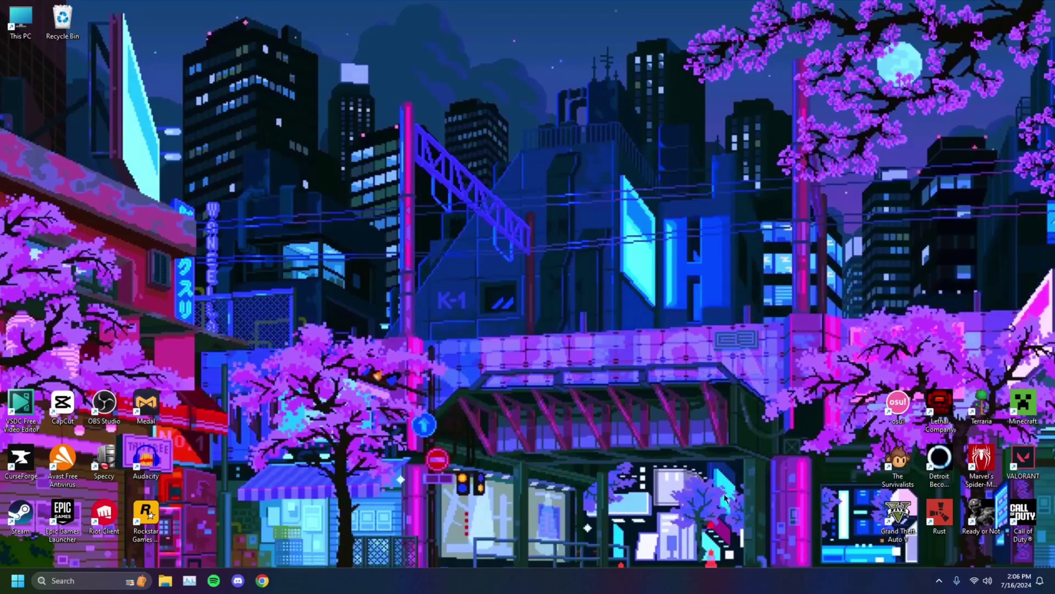
pyautogui.click(939, 582)
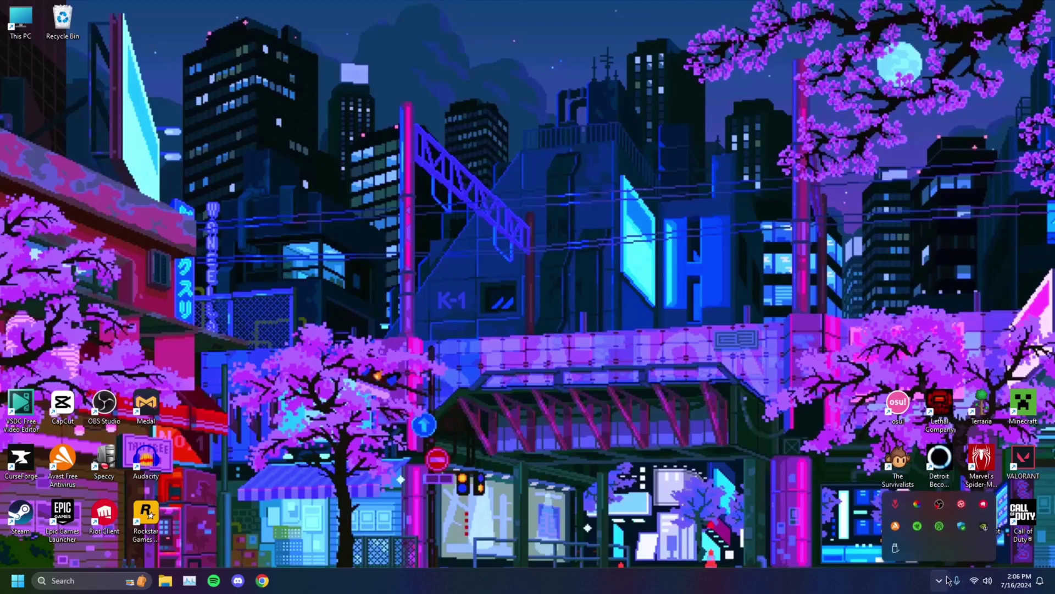
pyautogui.rightClick(894, 504)
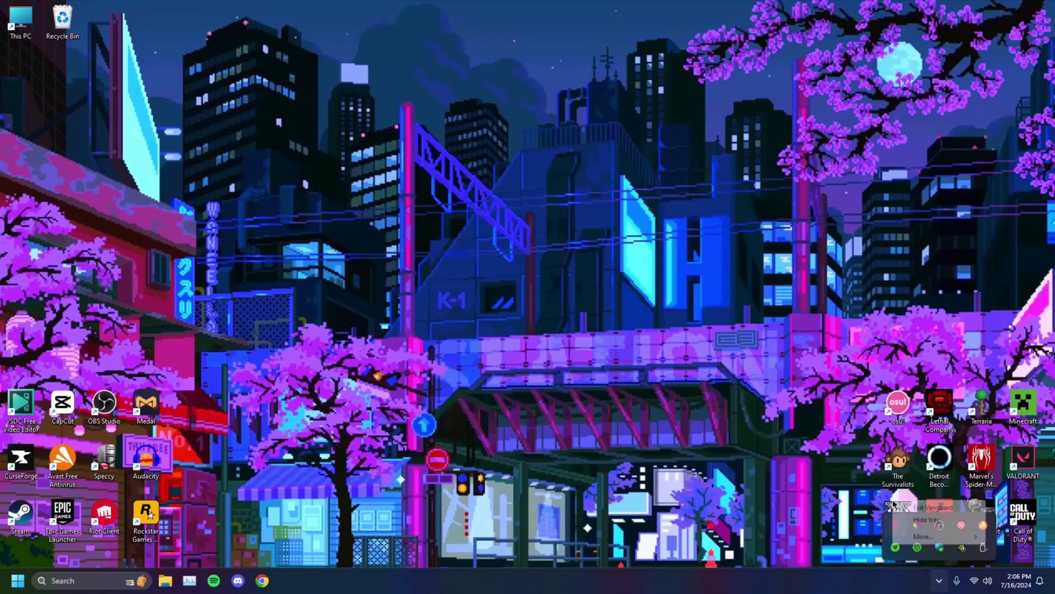
pyautogui.click(905, 522)
pyautogui.click(938, 578)
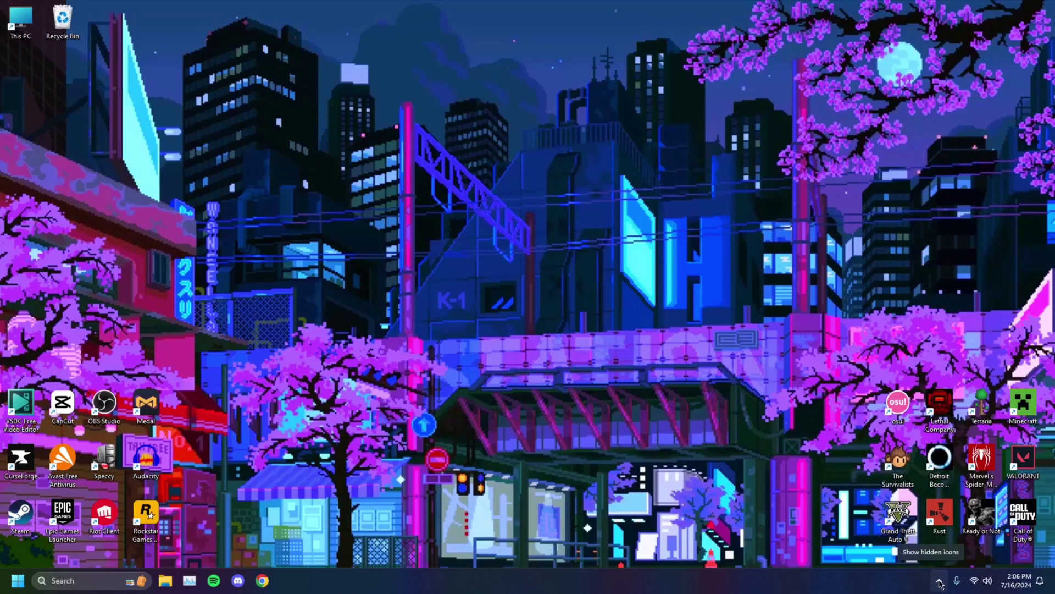
pyautogui.click(940, 581)
pyautogui.rightClick(893, 505)
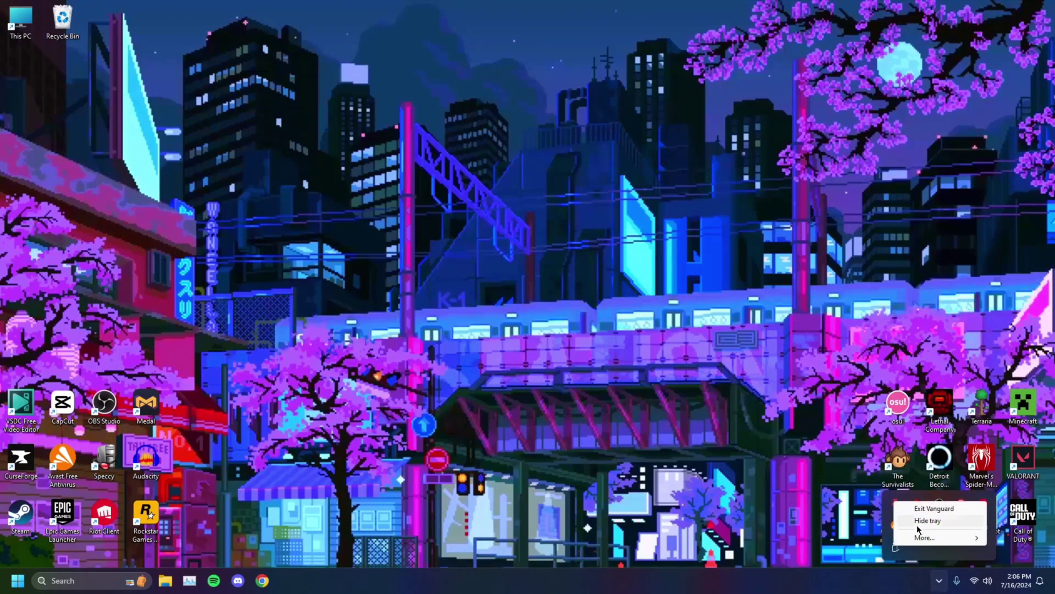
pyautogui.click(929, 507)
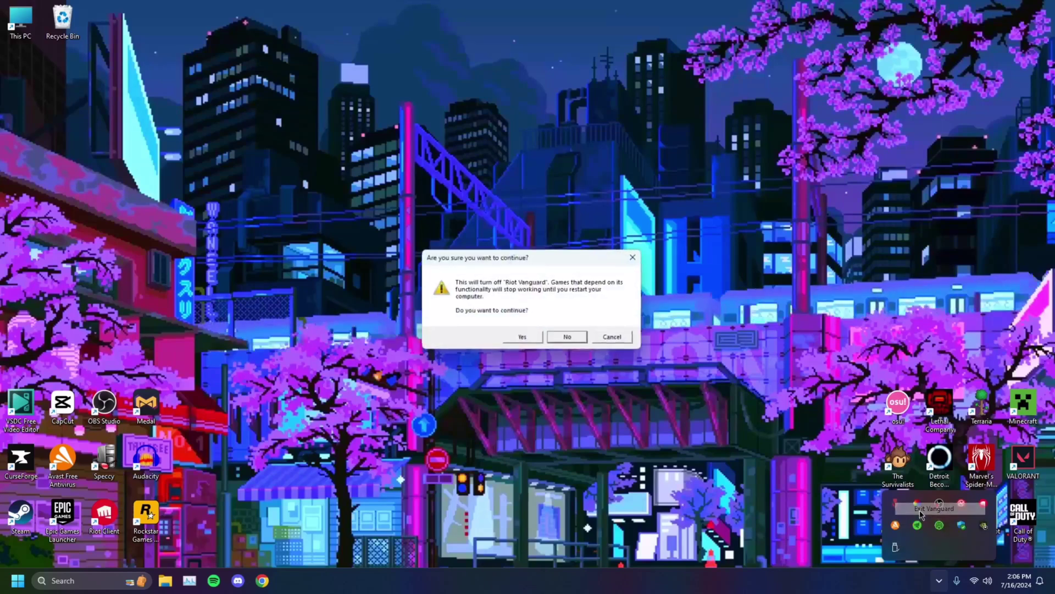
pyautogui.click(524, 338)
pyautogui.click(939, 581)
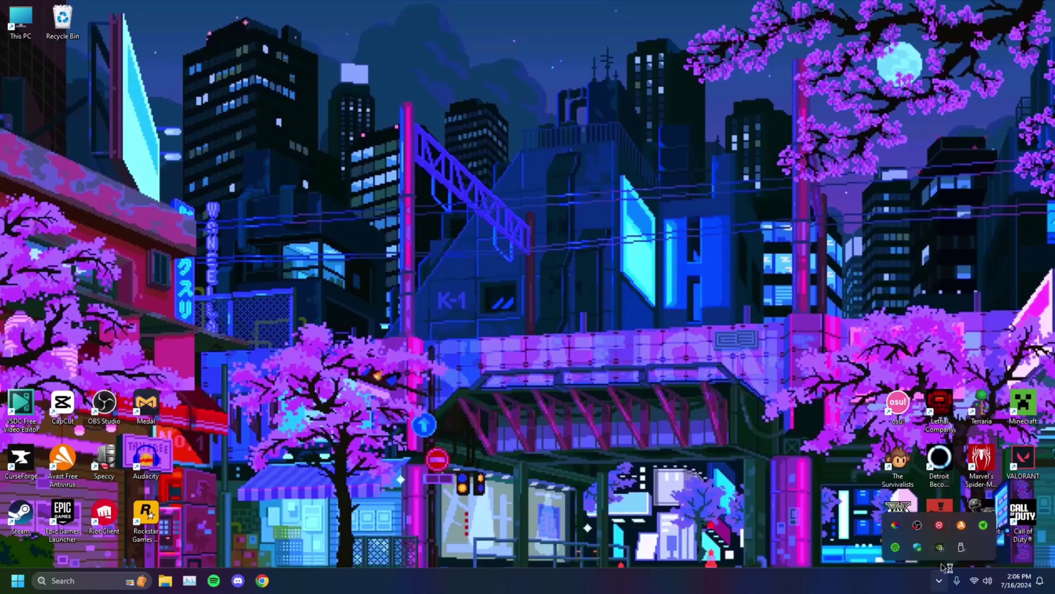
pyautogui.click(939, 581)
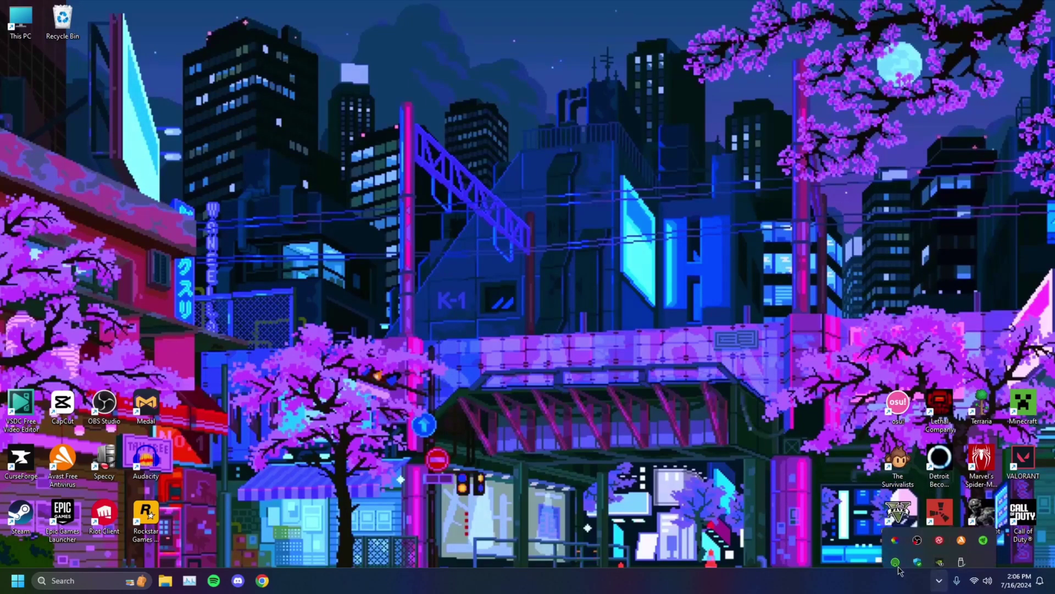
# Open Control Panel through Windows search
pyautogui.click(107, 580)
pyautogui.write('control panel')
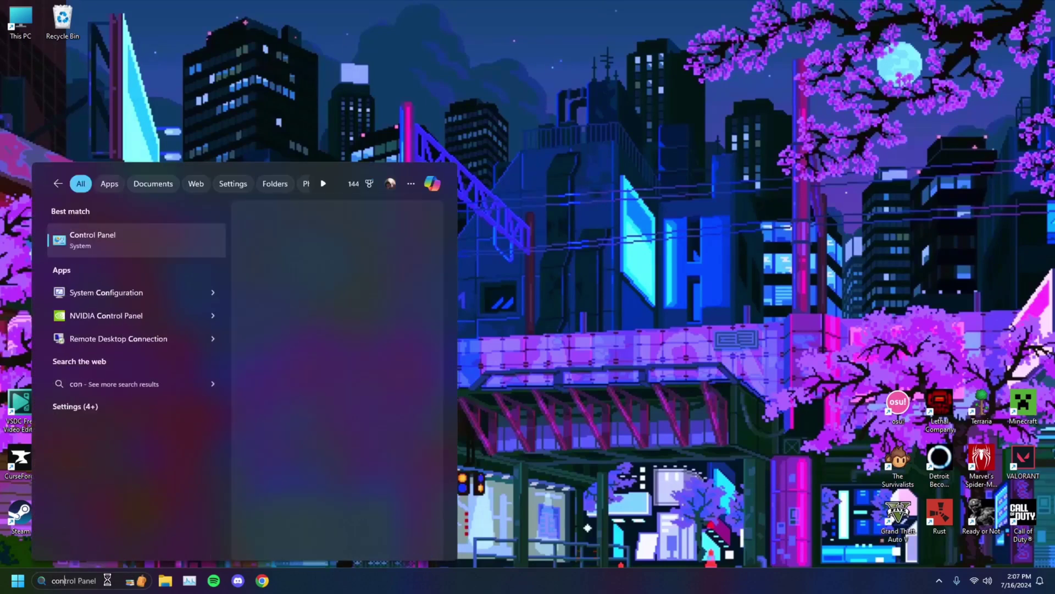
pyautogui.press('Return')
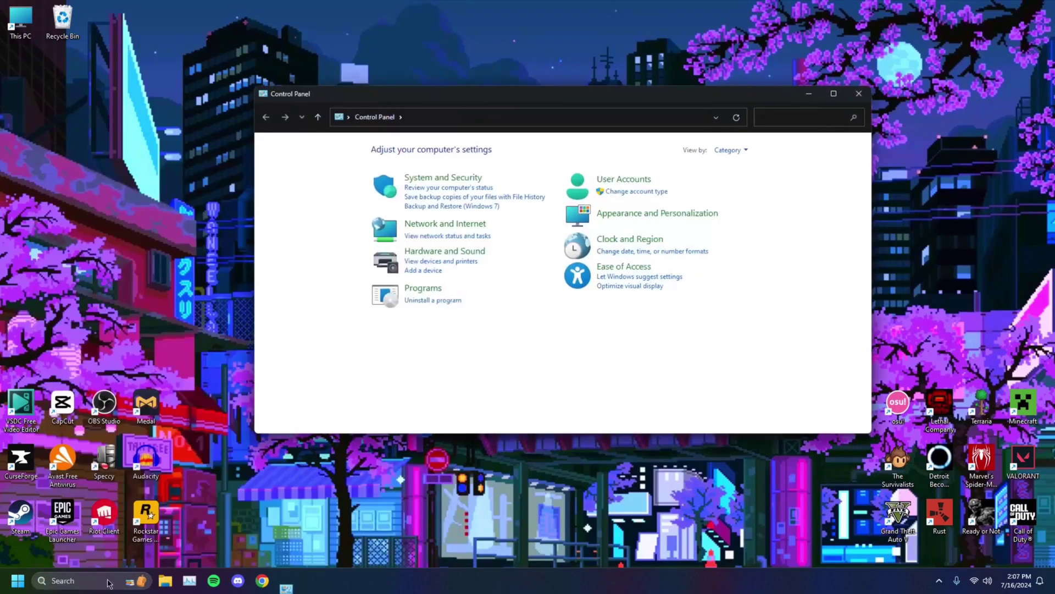
# Display the list of installed programs in Control Panel, and close the window
pyautogui.click(424, 297)
pyautogui.click(424, 145)
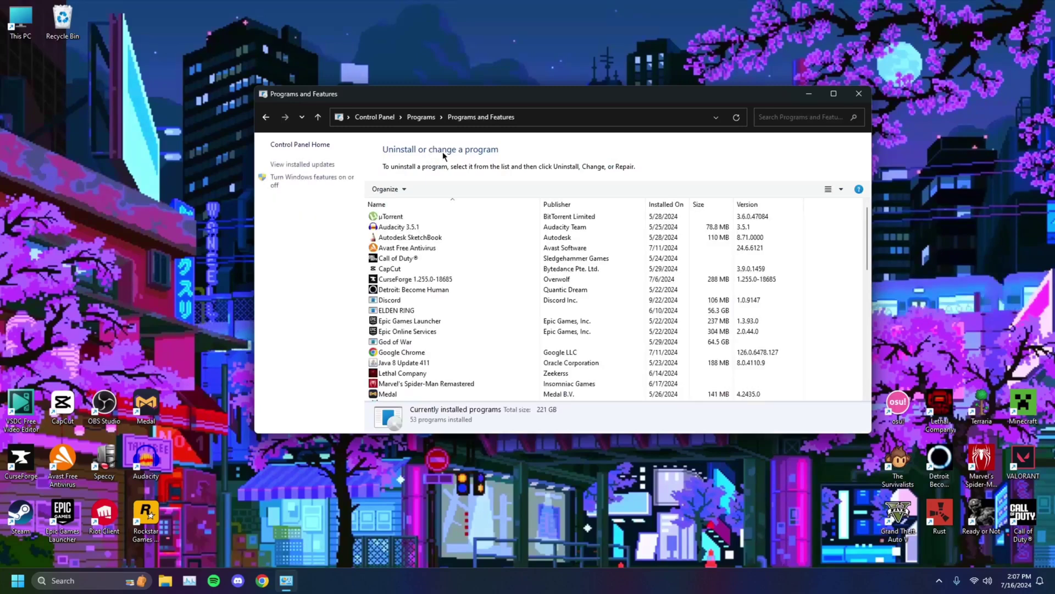
pyautogui.click(859, 93)
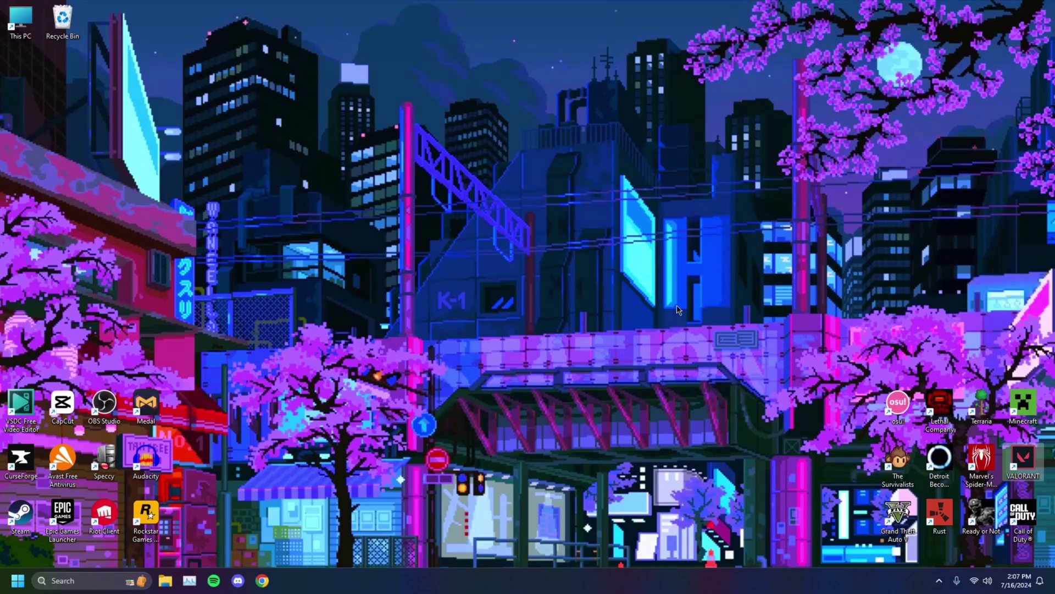
# Reopen Control Panel through Windows search, show the installed programs, and bring up the uninstall option for VALORANT
pyautogui.click(76, 583)
pyautogui.write('contr')
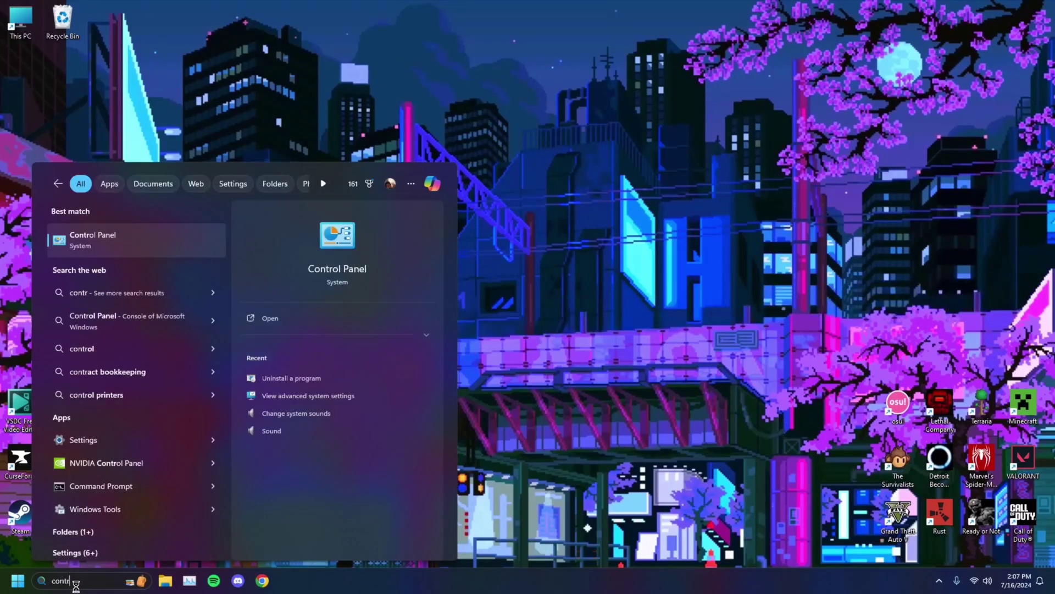
pyautogui.press('Return')
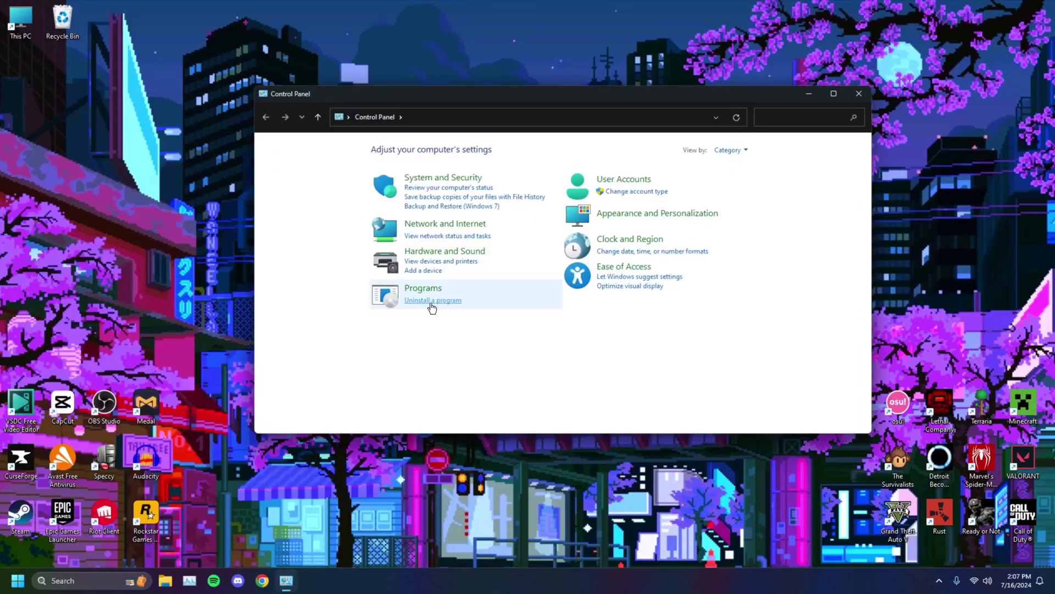
pyautogui.click(435, 301)
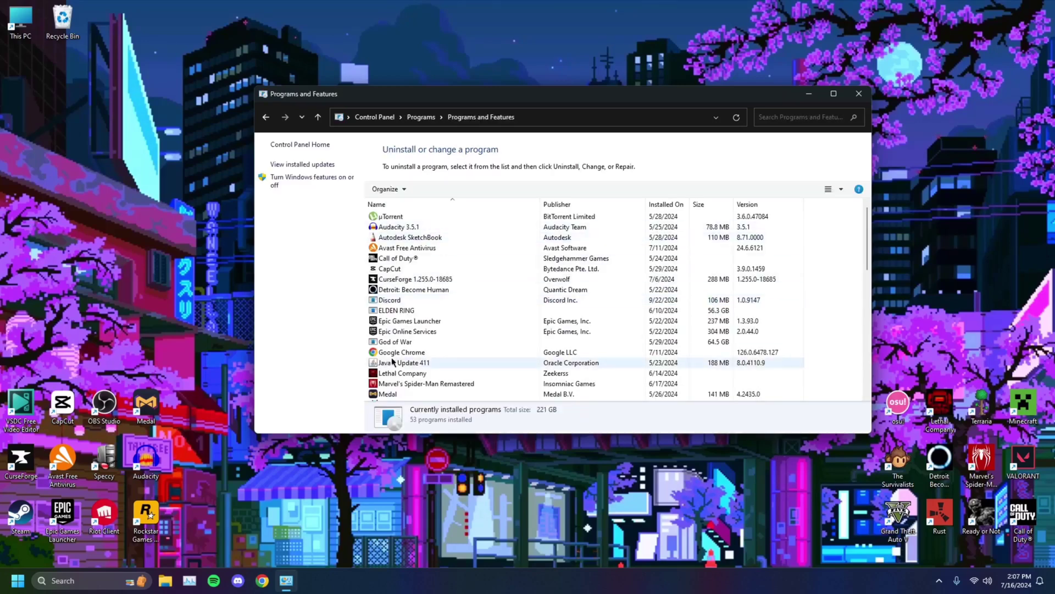
pyautogui.scroll(-12, 403, 362)
pyautogui.click(393, 375)
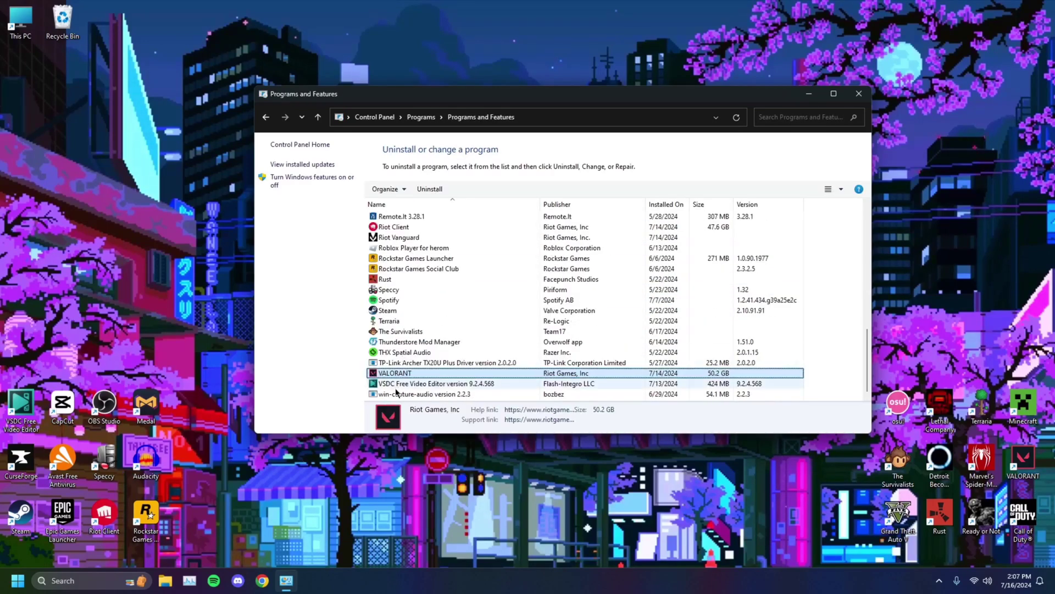
pyautogui.rightClick(410, 376)
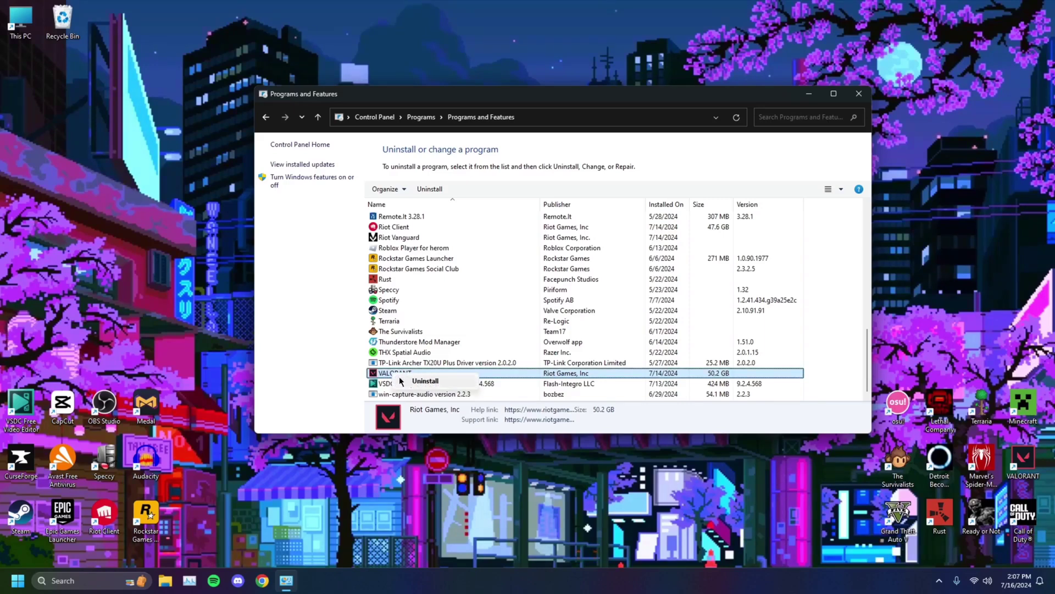
pyautogui.click(402, 380)
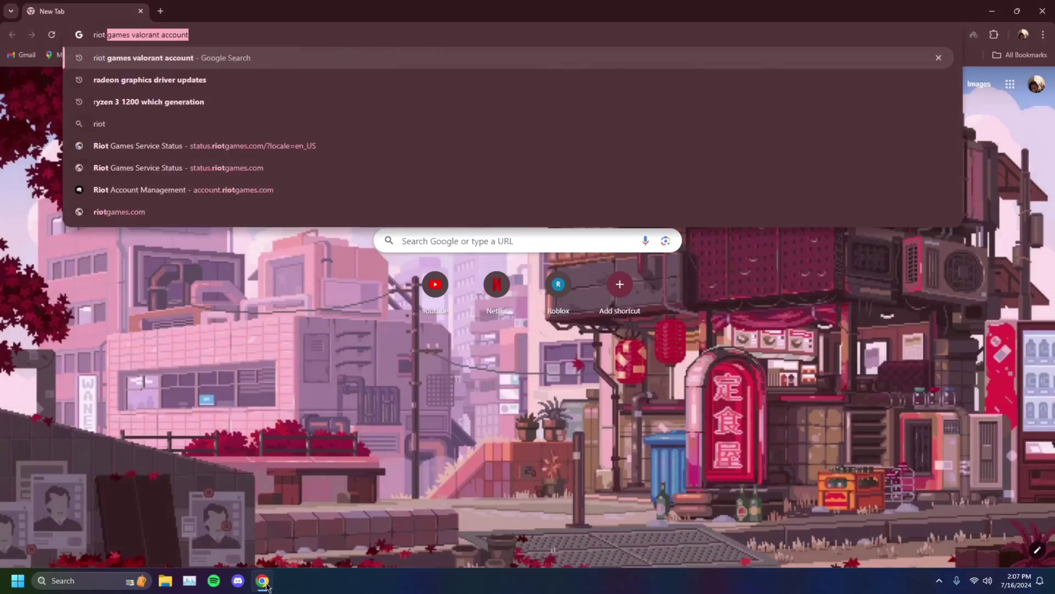
# Search Google for "riot valorant" in Chrome, view the VALORANT homepage on playvalorant.com, and return to the desktop
pyautogui.write(' valorant')
pyautogui.press('Return')
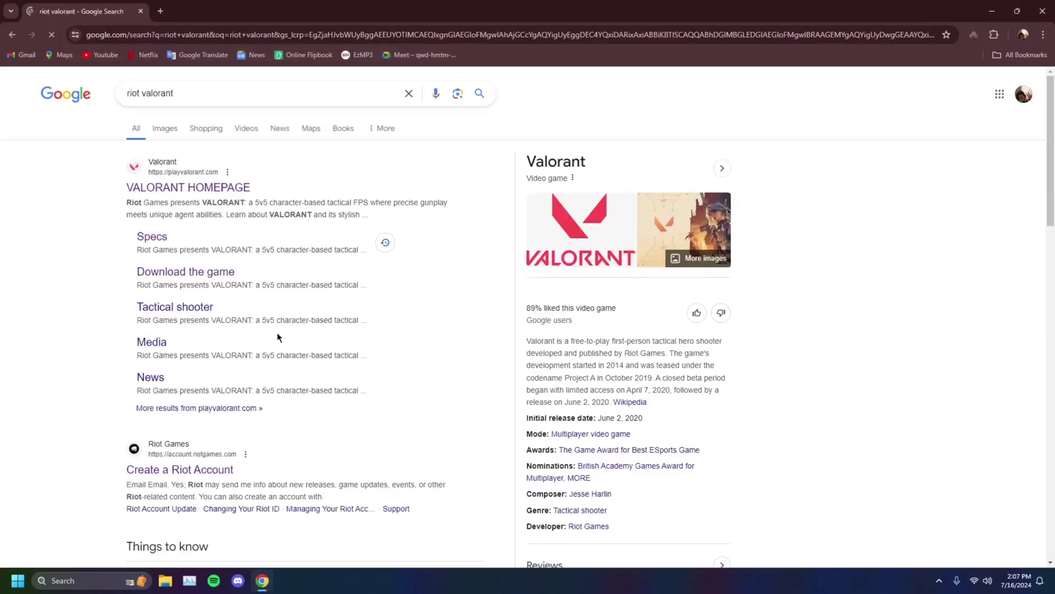
pyautogui.click(219, 187)
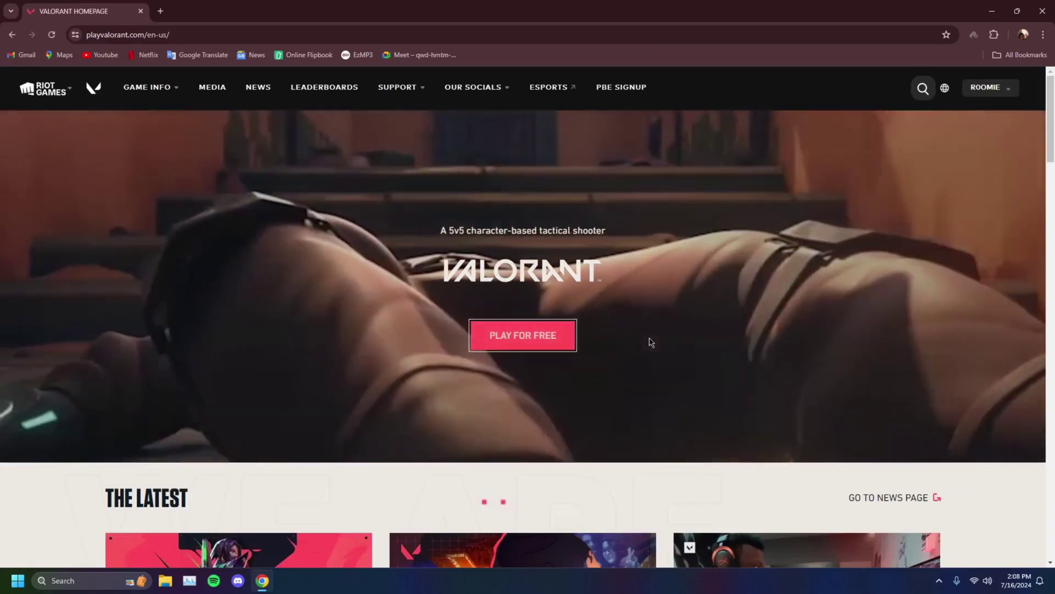
pyautogui.press('super+d')
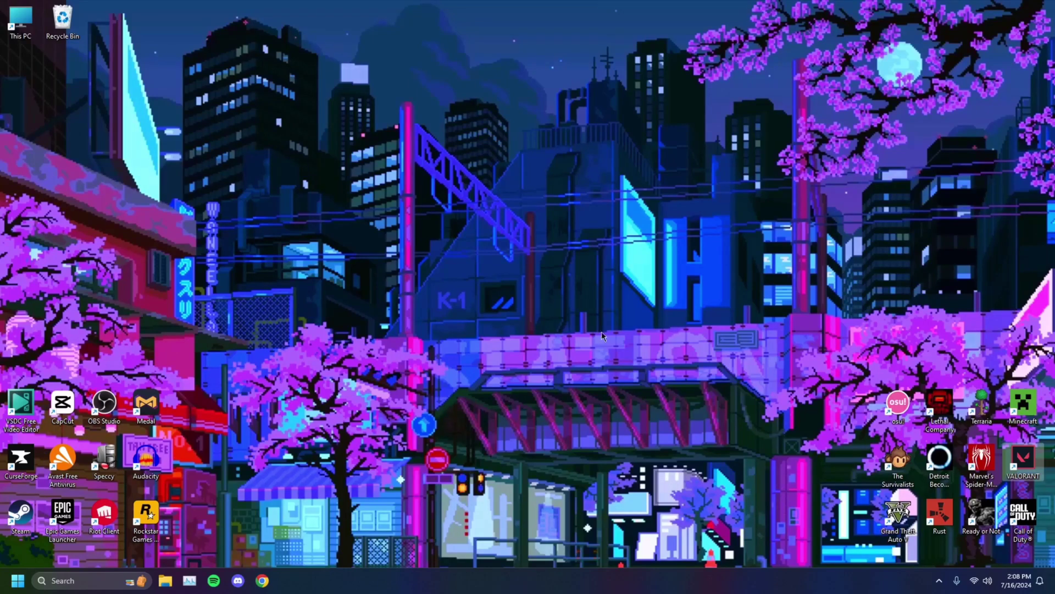
# Search Google for "riot support" in a new Chrome window and open the Riot Games Support site
pyautogui.click(262, 583)
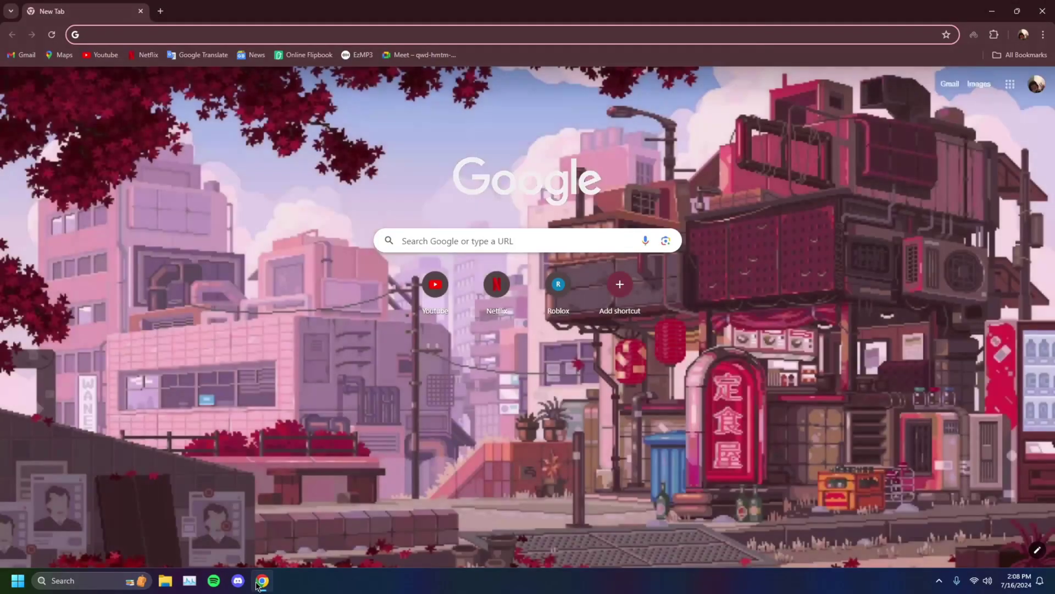
pyautogui.write('riot support')
pyautogui.press('Return')
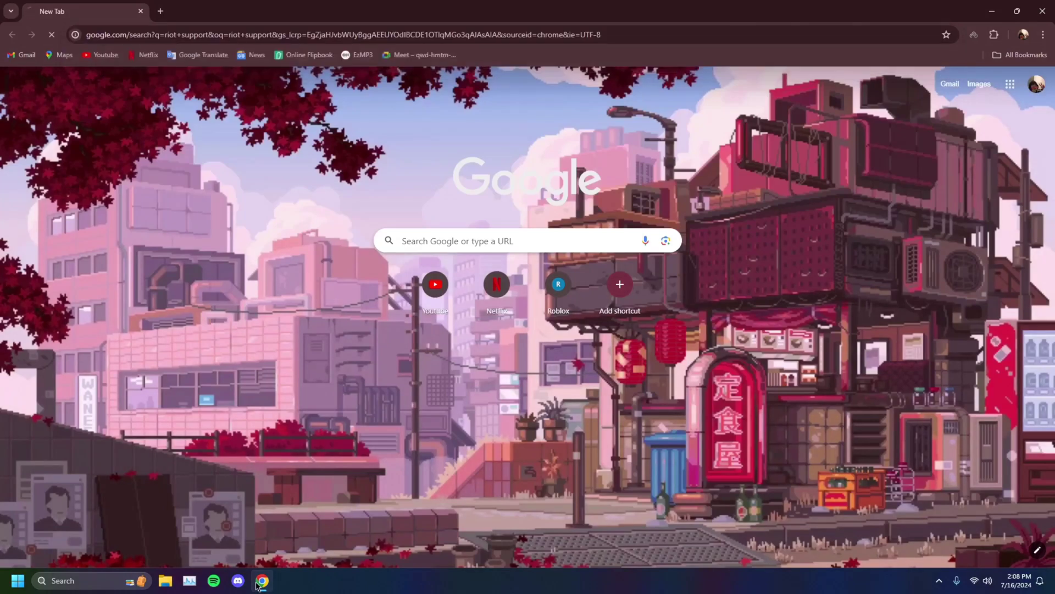
pyautogui.click(193, 190)
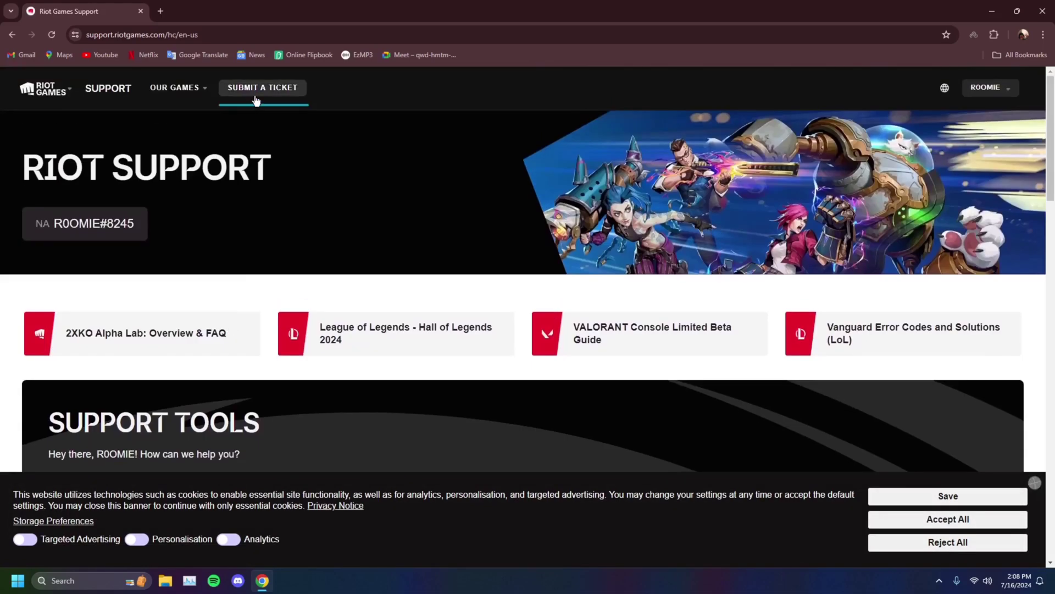
# Open the support ticket request page for VALORANT, look it over, and close the browser
pyautogui.click(256, 100)
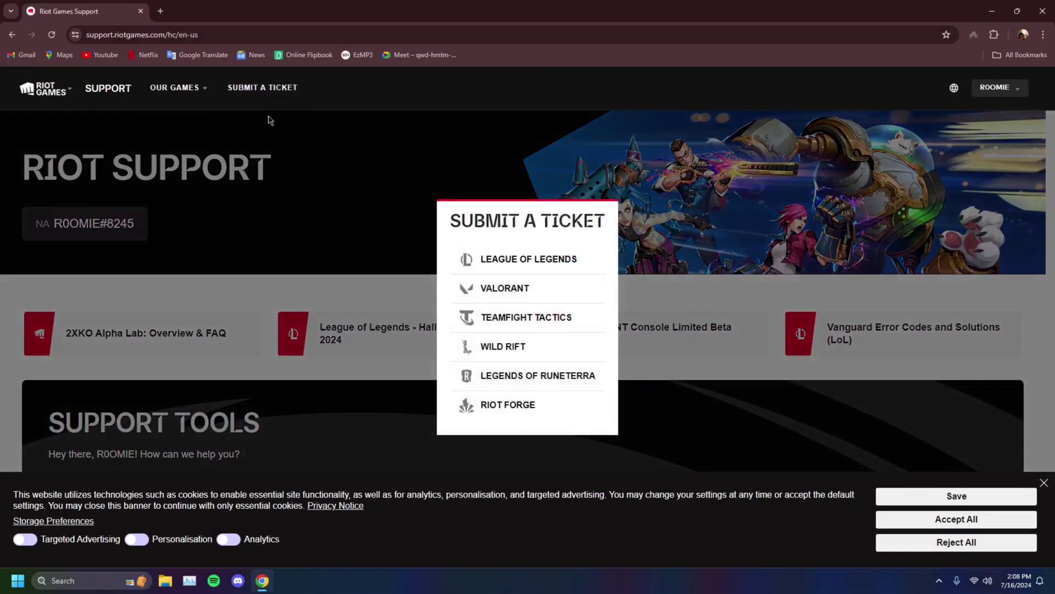
pyautogui.click(504, 290)
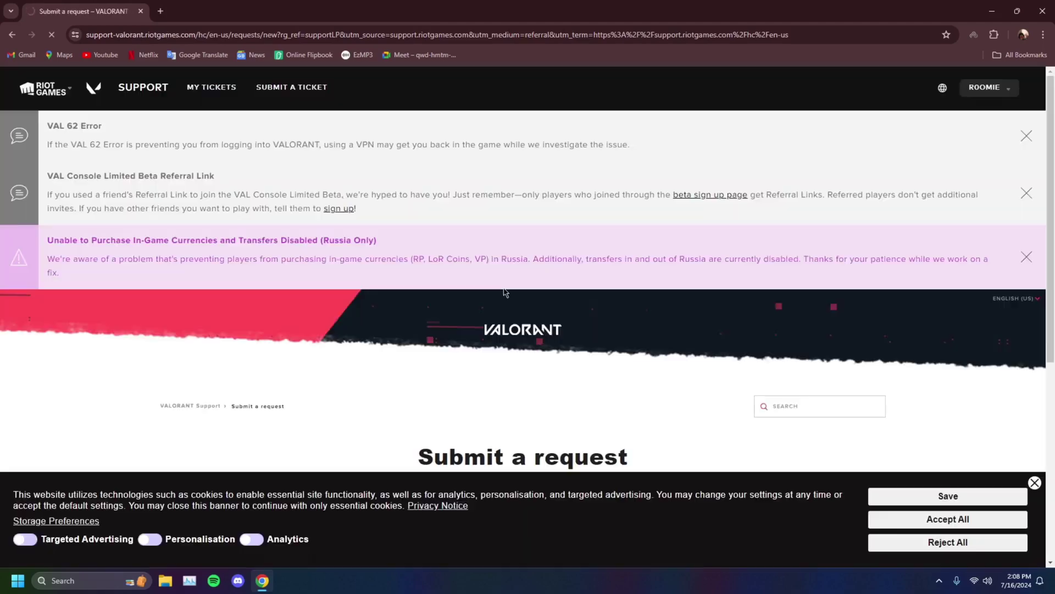
pyautogui.scroll(-5, 504, 295)
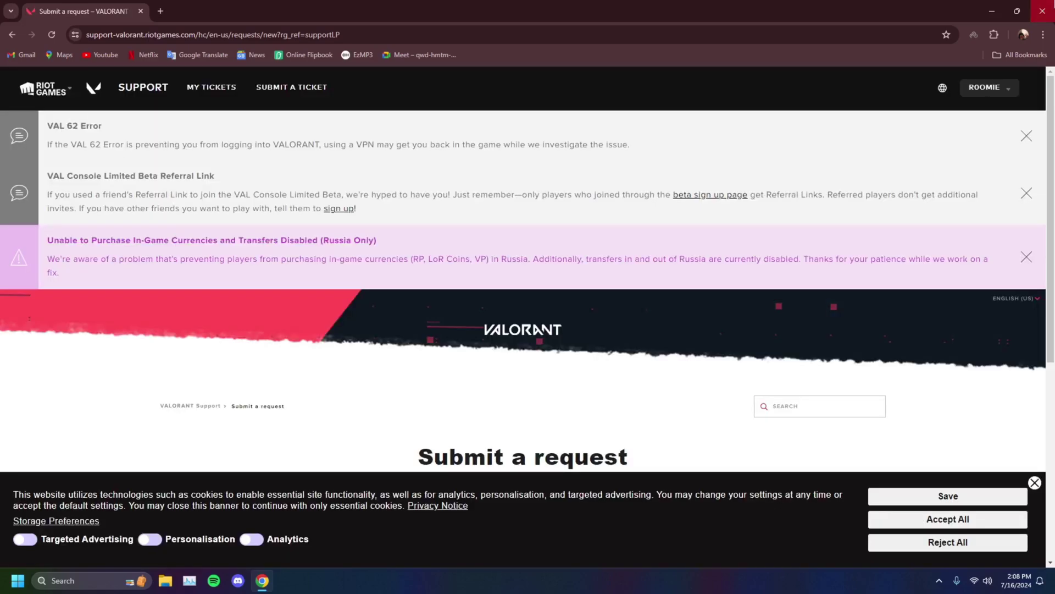
pyautogui.click(1043, 11)
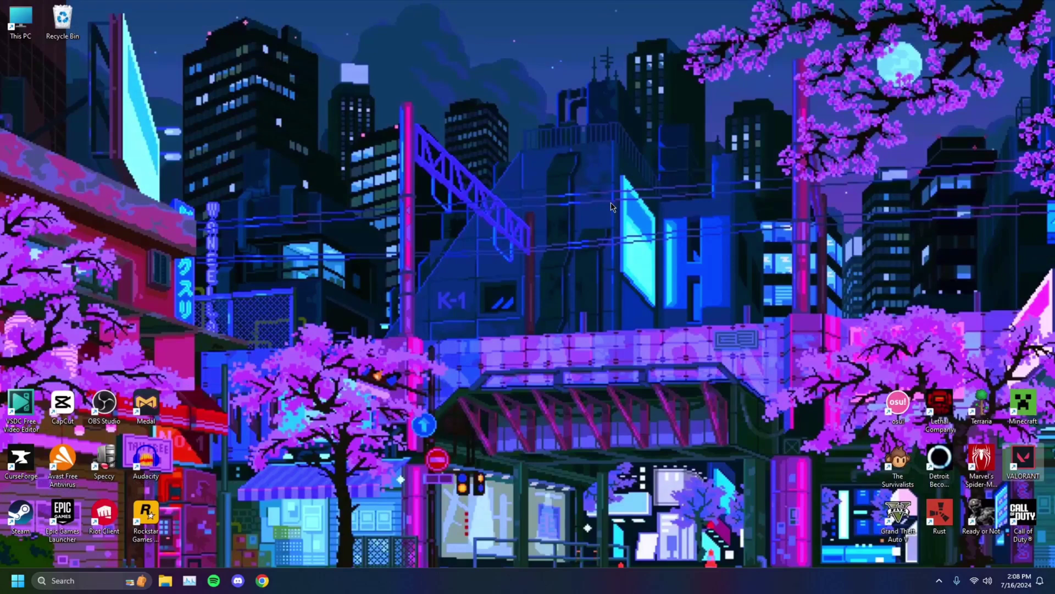